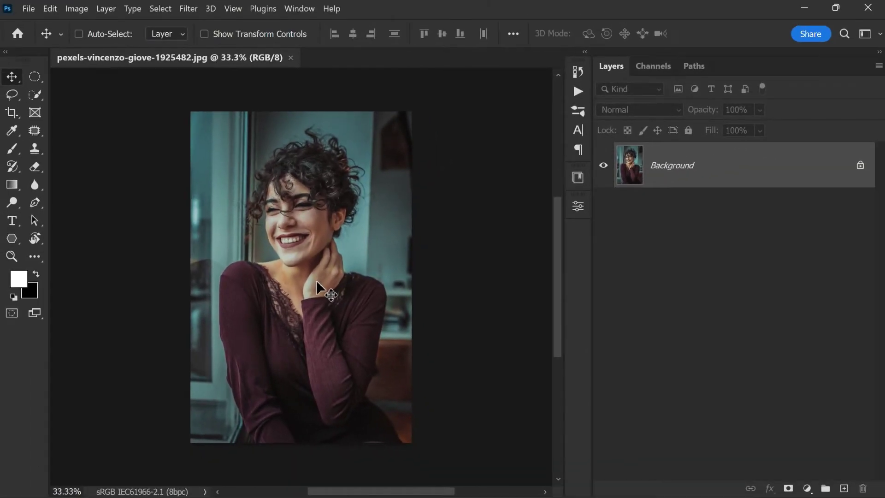
Cut out the woman with Select Subject and Refine Hair, decontaminating colours, onto a new masked layer.
{"action": "left_click", "coordinate": [169, 15]}
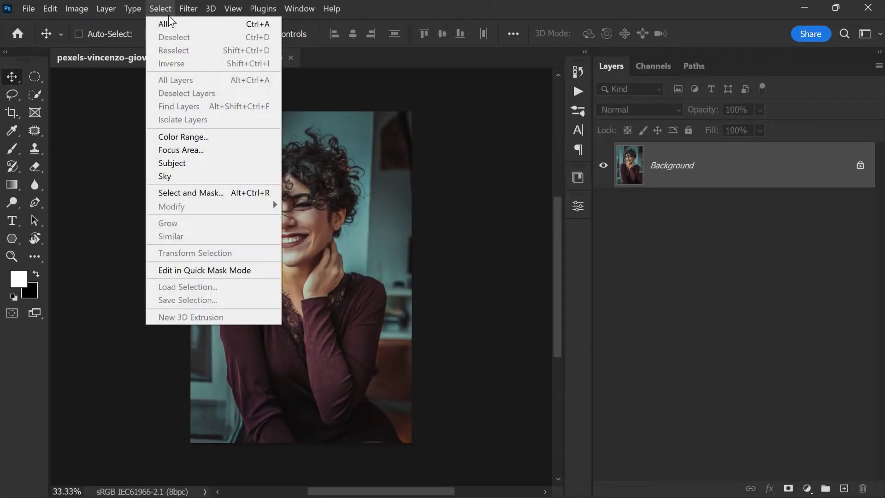
{"action": "left_click", "coordinate": [228, 194]}
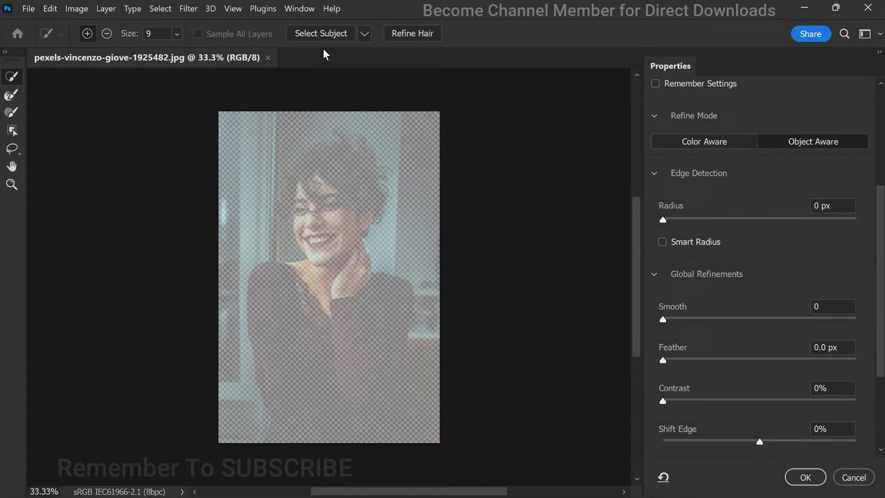
{"action": "left_click", "coordinate": [343, 37]}
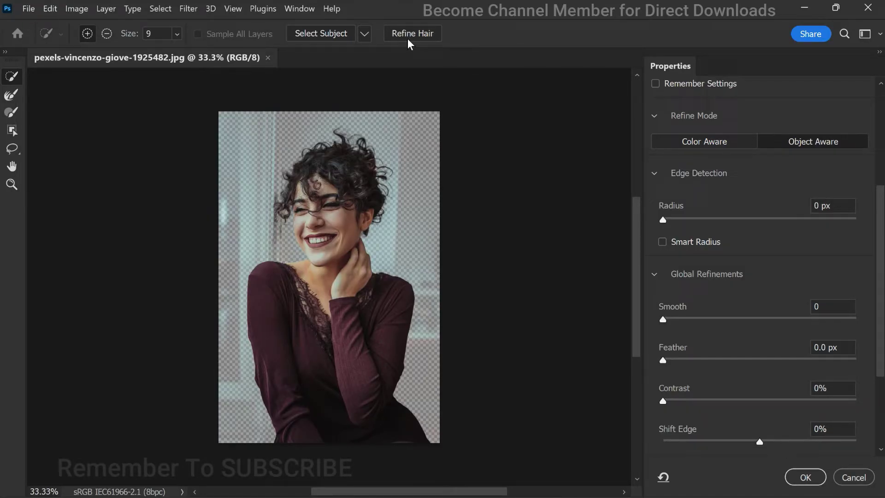
{"action": "left_click", "coordinate": [432, 36]}
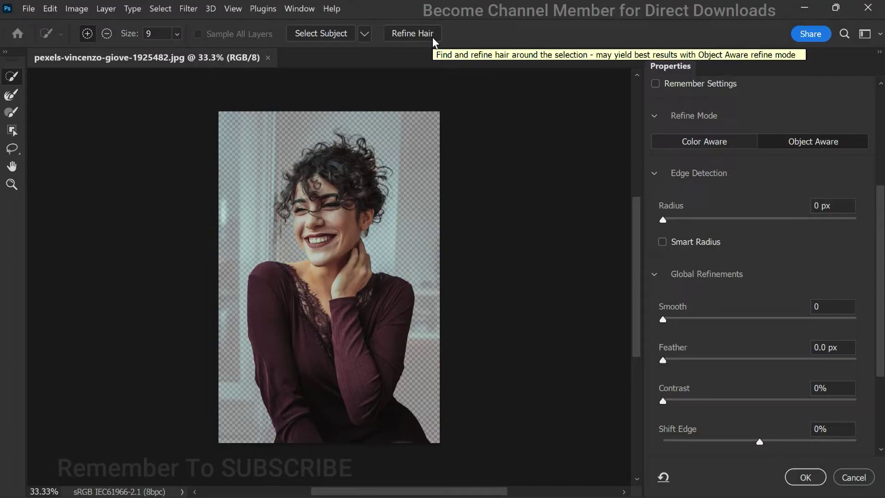
{"action": "scroll", "coordinate": [880, 263], "scroll_direction": "down", "scroll_amount": 3}
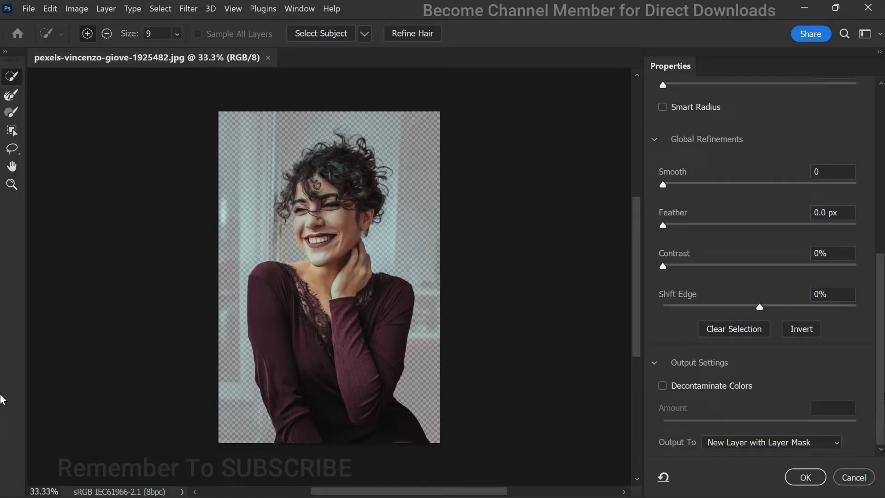
{"action": "left_click", "coordinate": [661, 387]}
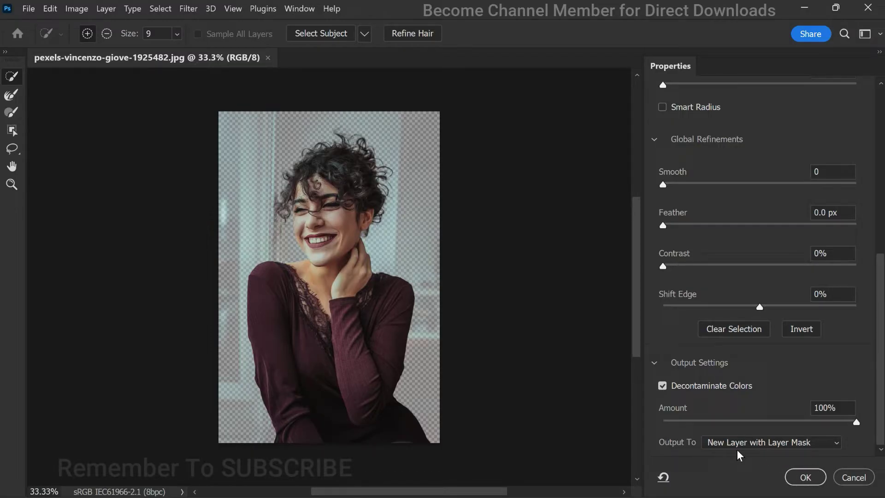
{"action": "left_click", "coordinate": [818, 478]}
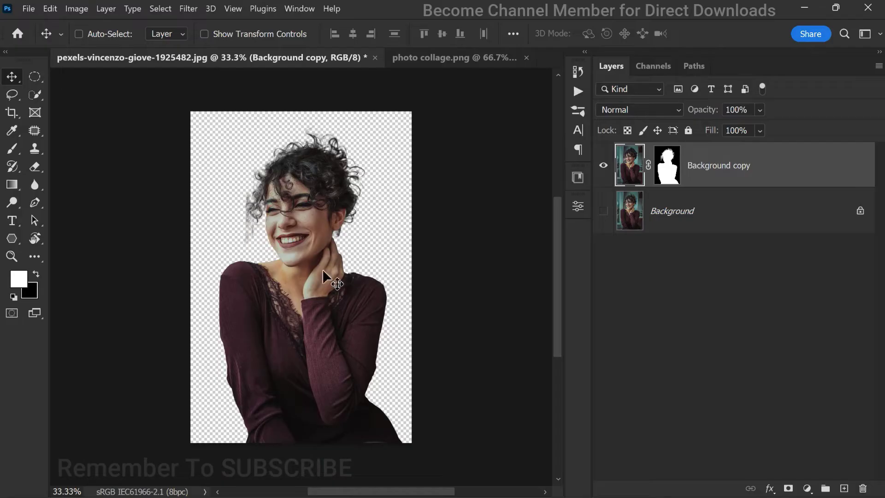
Switch to the photo collage document, scroll through the photo grid, and take a screenshot of it.
{"action": "left_click", "coordinate": [417, 59]}
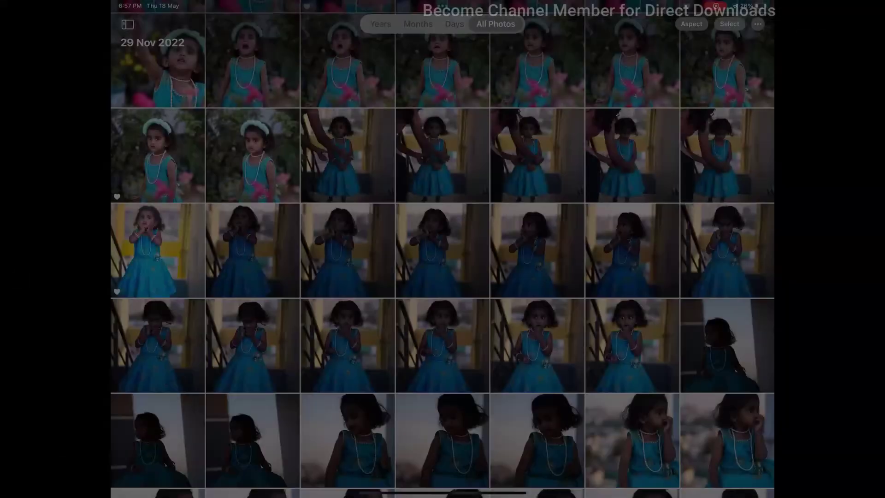
{"action": "scroll", "coordinate": [442, 249], "scroll_direction": "down", "scroll_amount": 8}
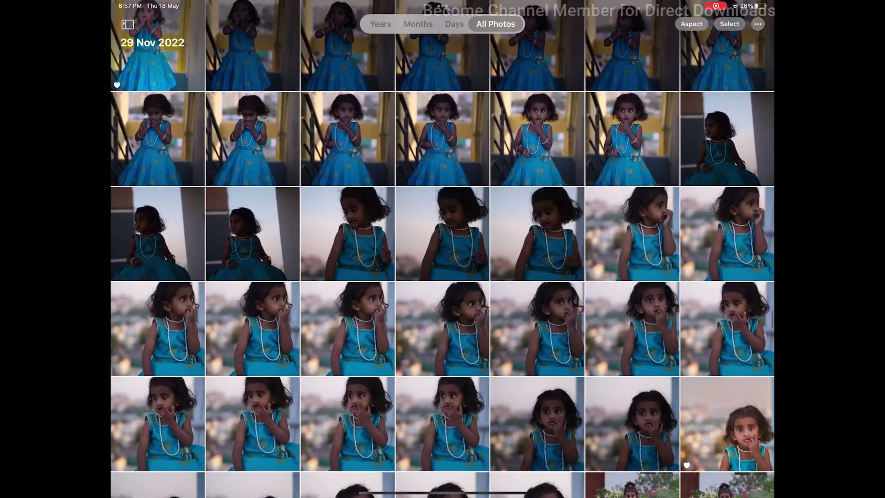
{"action": "scroll", "coordinate": [442, 249], "scroll_direction": "down", "scroll_amount": 8}
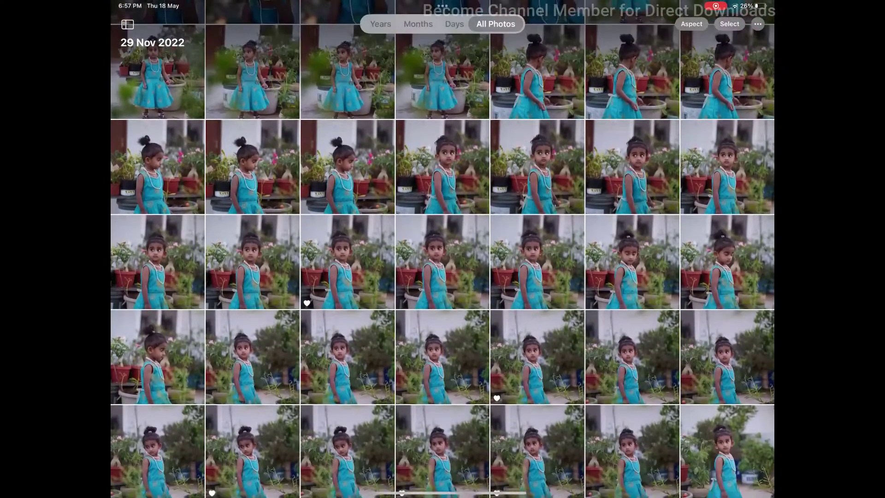
{"action": "scroll", "coordinate": [442, 249], "scroll_direction": "up", "scroll_amount": 10}
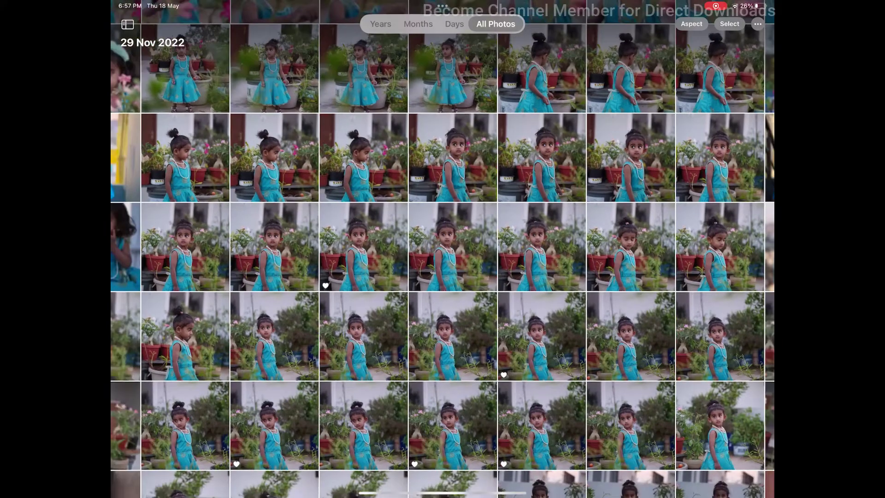
{"action": "scroll", "coordinate": [442, 248], "scroll_direction": "up", "scroll_amount": 2}
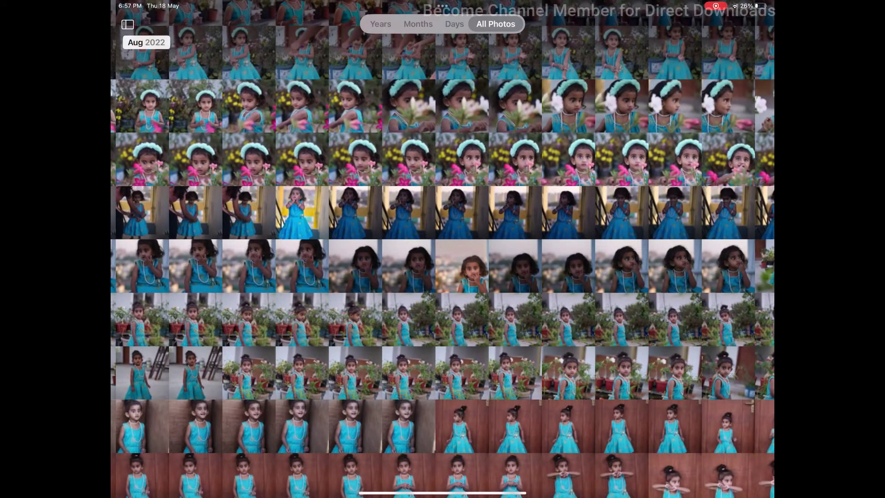
{"action": "key", "text": "super+shift+3"}
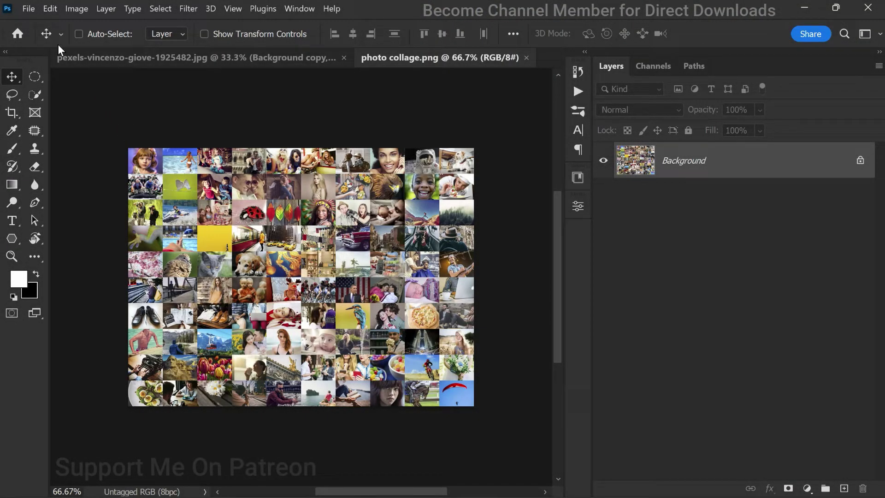
Define the collage as a pattern named 'photo collage.png' and close that document.
{"action": "left_click", "coordinate": [50, 10]}
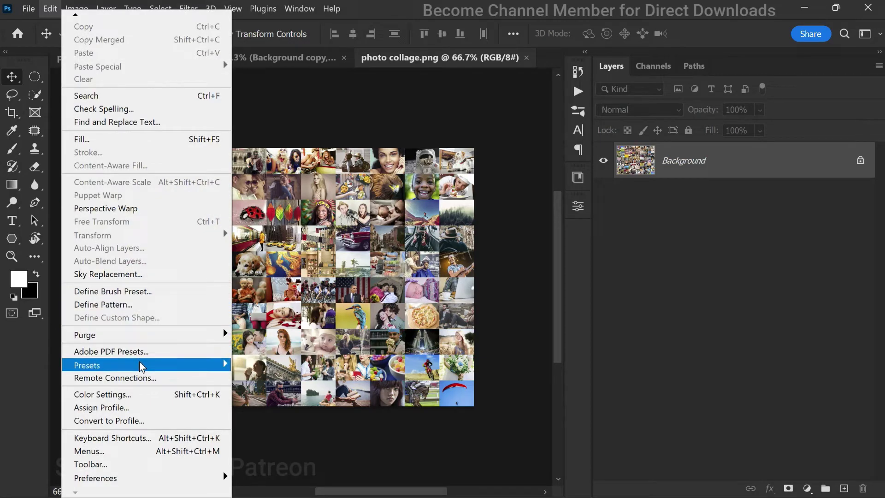
{"action": "left_click", "coordinate": [136, 306]}
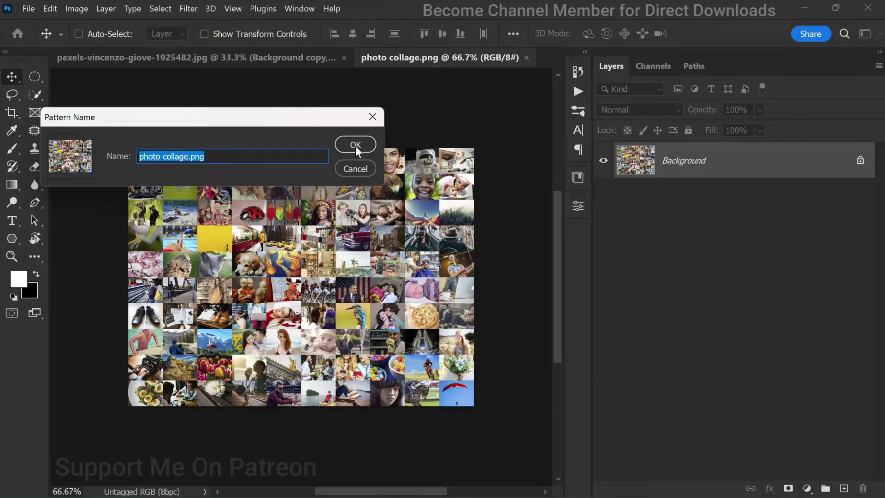
{"action": "left_click", "coordinate": [355, 144]}
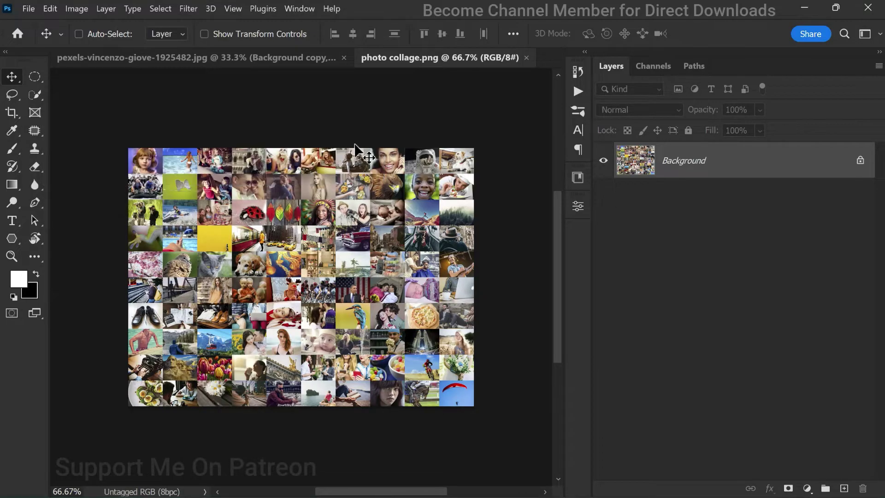
{"action": "left_click", "coordinate": [526, 57]}
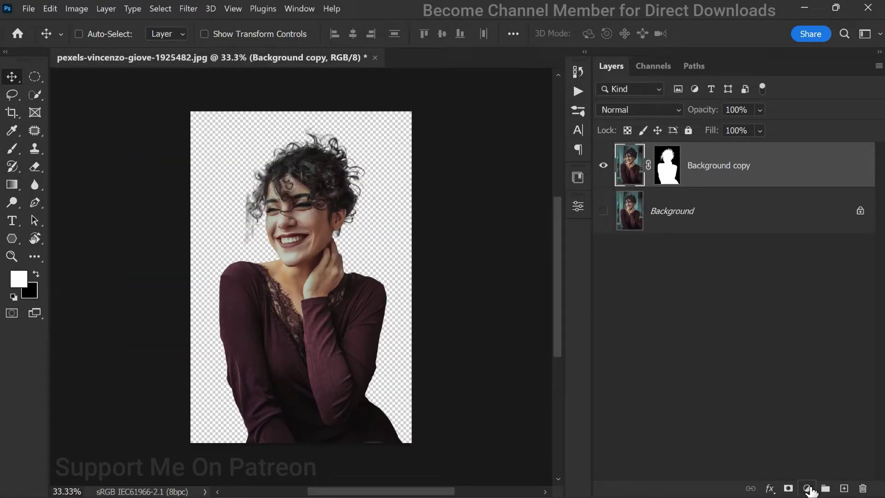
Add a Pattern Fill layer over the portrait using the photo collage pattern at 40% scale.
{"action": "left_click", "coordinate": [807, 488]}
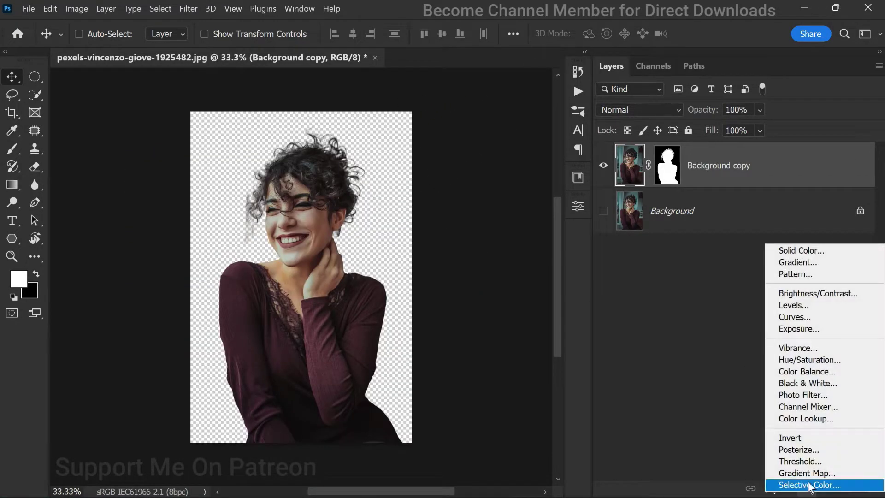
{"action": "left_click", "coordinate": [845, 276]}
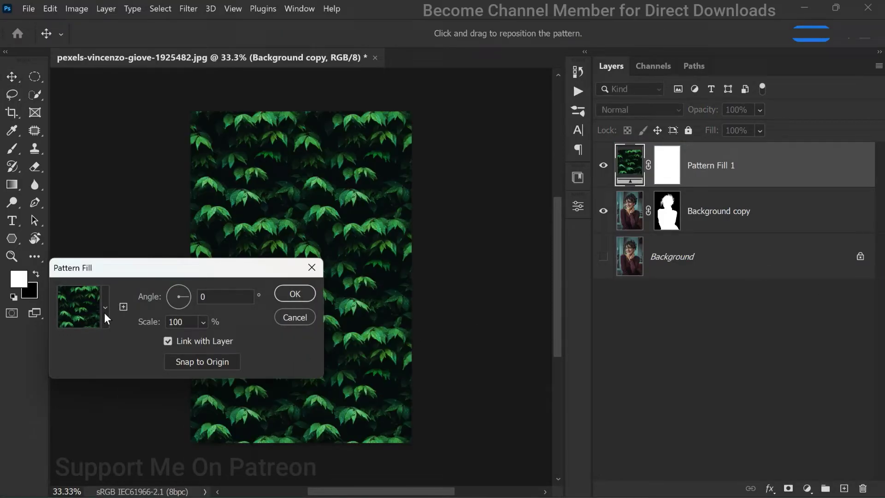
{"action": "left_click", "coordinate": [106, 307]}
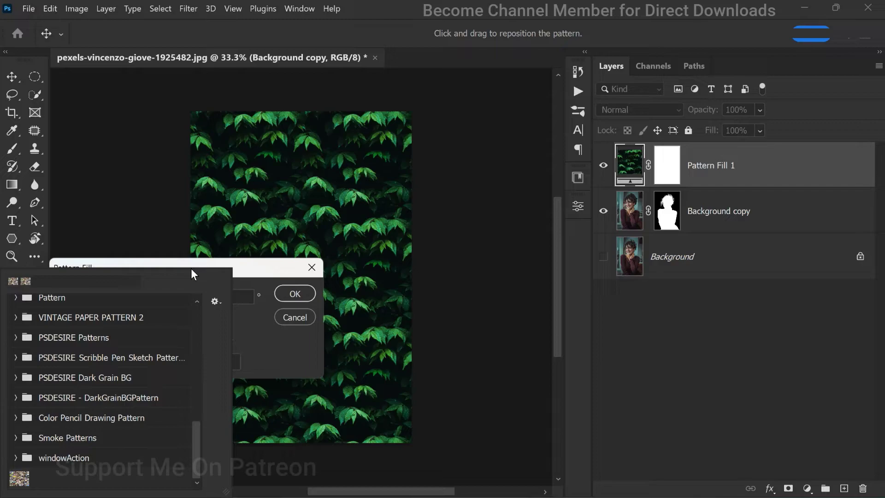
{"action": "left_click", "coordinate": [19, 479]}
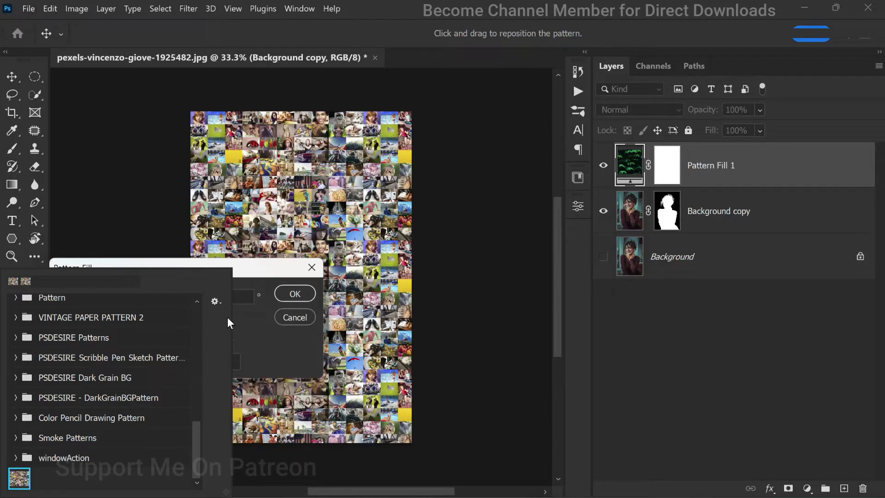
{"action": "left_click", "coordinate": [242, 325]}
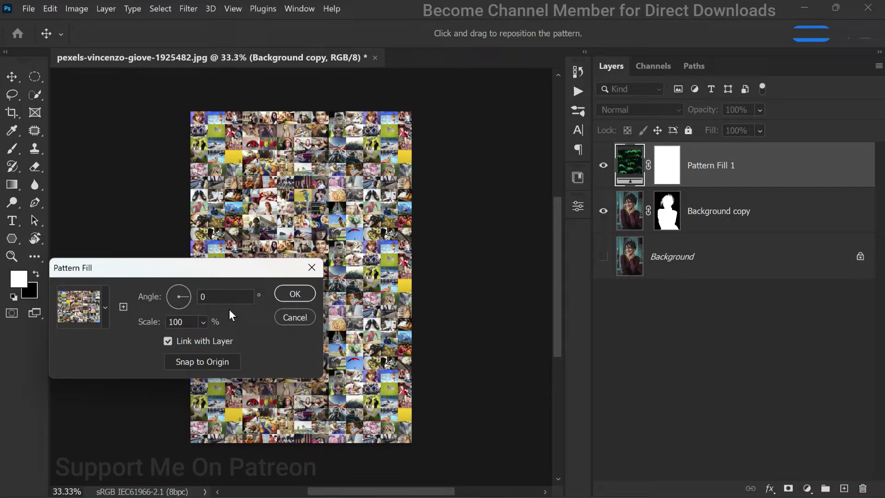
{"action": "double_click", "coordinate": [175, 322]}
{"action": "type", "text": "40"}
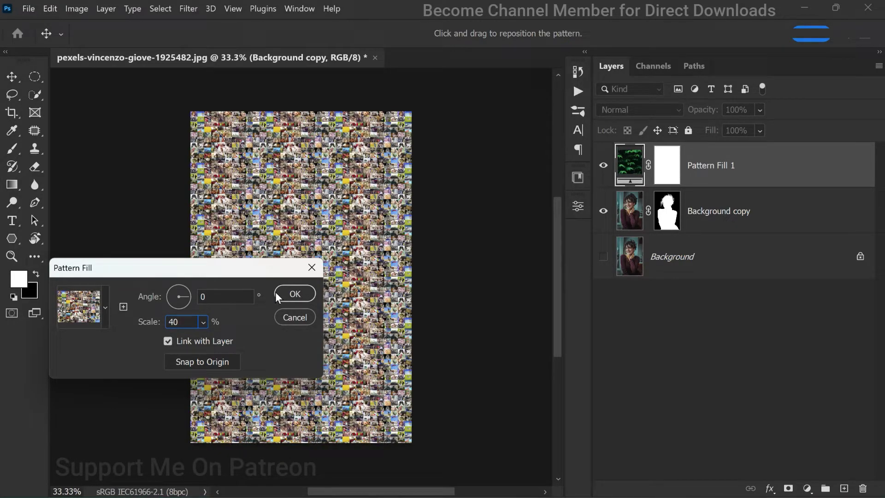
{"action": "left_click", "coordinate": [282, 294]}
{"action": "scroll", "coordinate": [295, 228], "scroll_direction": "up", "scroll_amount": 3}
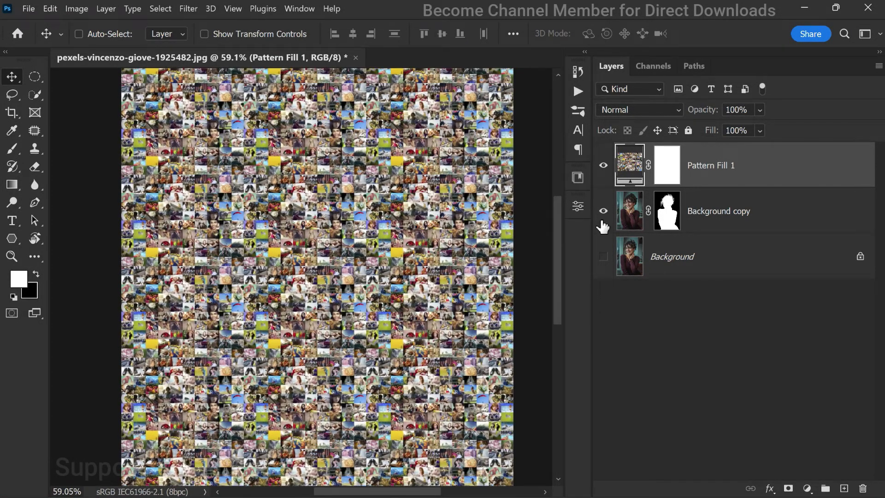
Convert Pattern Fill 1 to a smart object, blend it in Overlay mode, and compare it with the original.
{"action": "right_click", "coordinate": [698, 167]}
{"action": "left_click", "coordinate": [649, 211]}
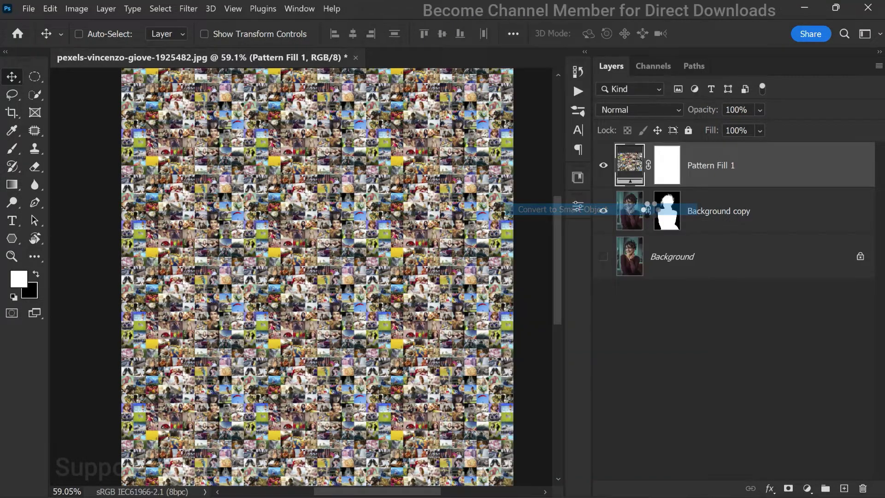
{"action": "left_click", "coordinate": [668, 111]}
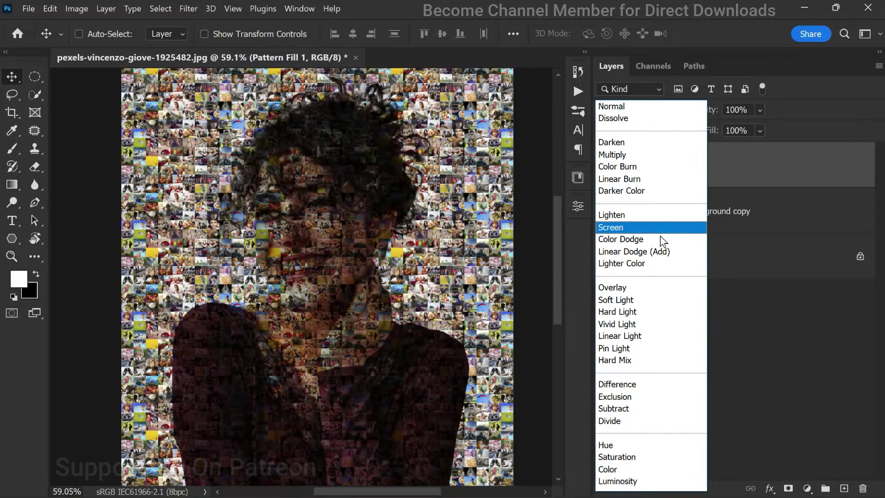
{"action": "left_click", "coordinate": [651, 287]}
{"action": "left_click", "coordinate": [677, 334]}
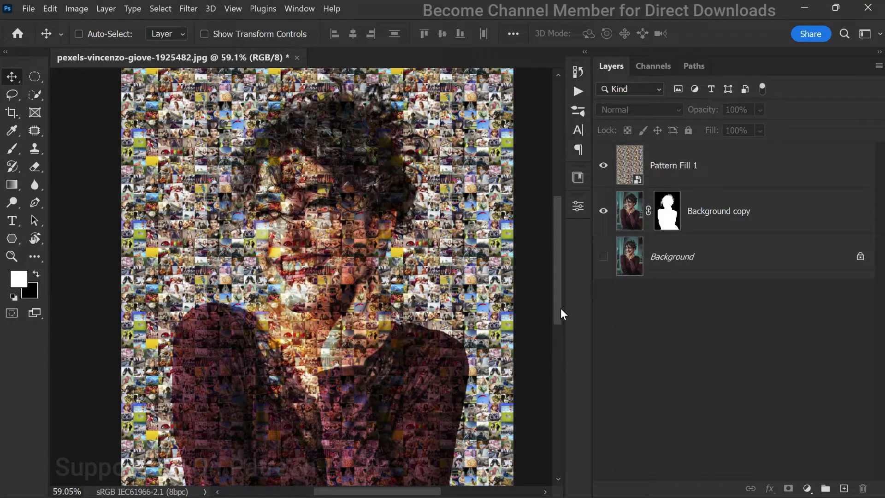
{"action": "left_click", "coordinate": [603, 256], "text": "alt"}
{"action": "left_click", "coordinate": [603, 256], "text": "alt"}
Add a mid-grey #828282 Color Fill layer directly above the Background layer.
{"action": "left_click", "coordinate": [657, 257]}
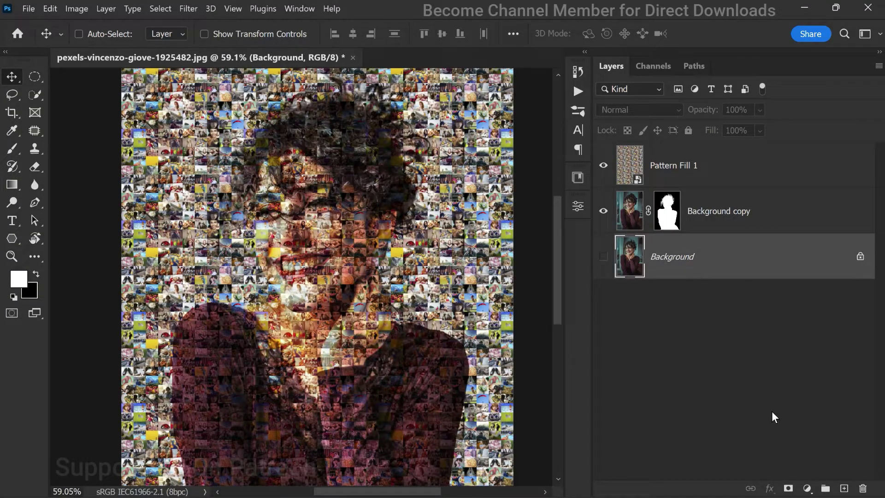
{"action": "left_click", "coordinate": [807, 489]}
{"action": "left_click", "coordinate": [823, 245]}
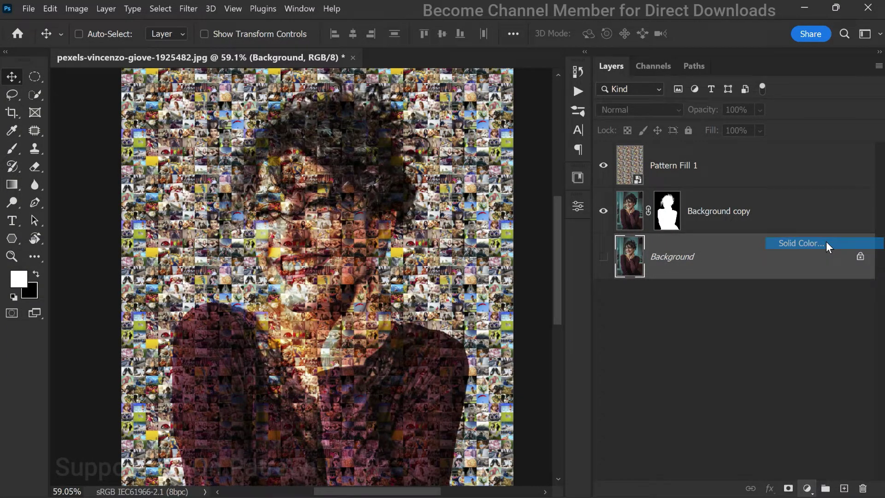
{"action": "mouse_move", "coordinate": [500, 310]}
{"action": "left_mouse_down"}
{"action": "mouse_move", "coordinate": [460, 327]}
{"action": "mouse_move", "coordinate": [458, 318]}
{"action": "left_mouse_up"}
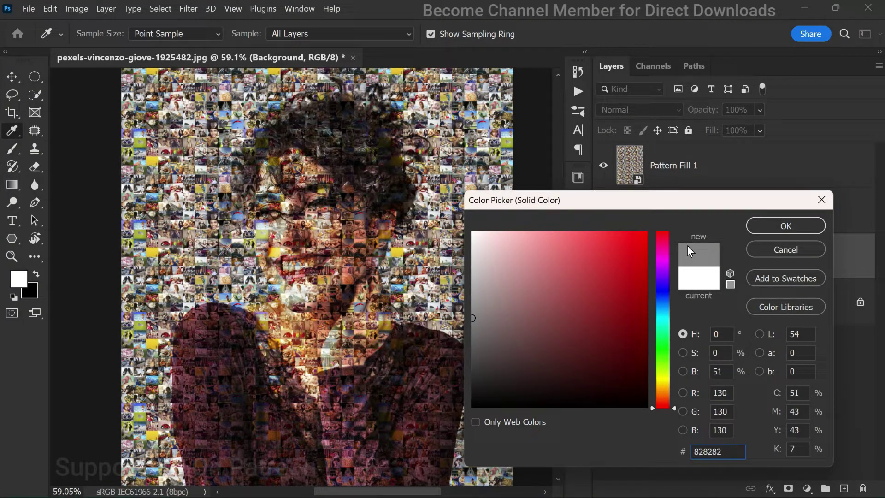
{"action": "left_click", "coordinate": [767, 225]}
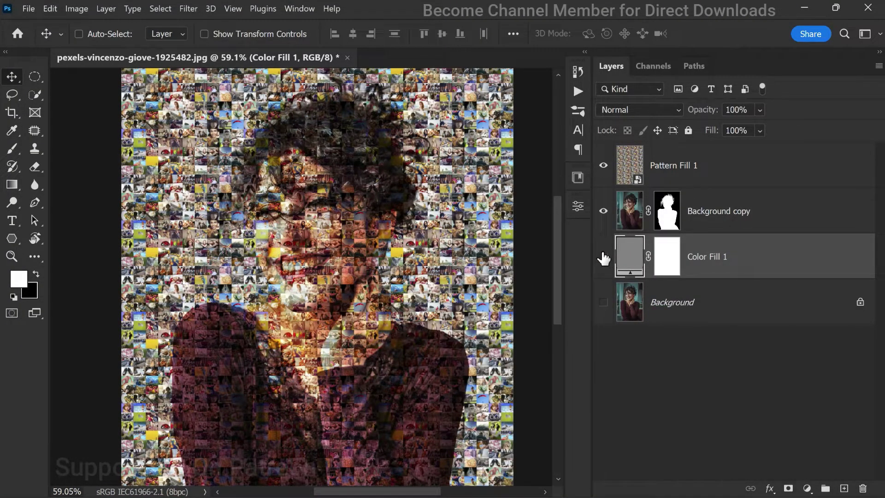
{"action": "left_click", "coordinate": [697, 180]}
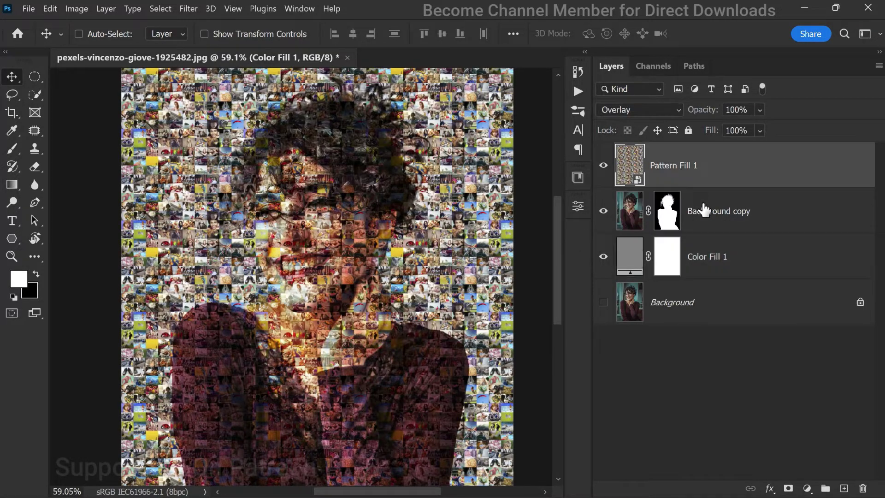
{"action": "scroll", "coordinate": [310, 253], "scroll_direction": "up", "scroll_amount": 4}
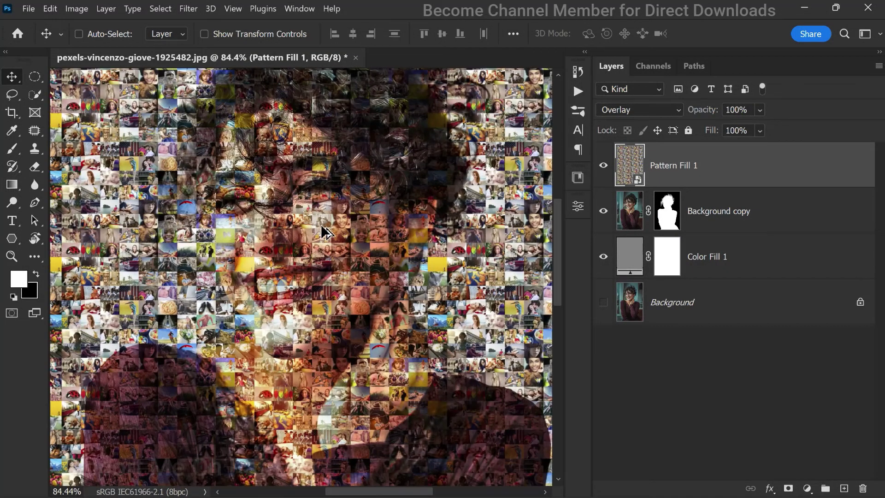
Apply the Sharpen filter twice to Pattern Fill 1 so it holds two Sharpen smart filters.
{"action": "scroll", "coordinate": [297, 212], "scroll_direction": "down", "scroll_amount": 5}
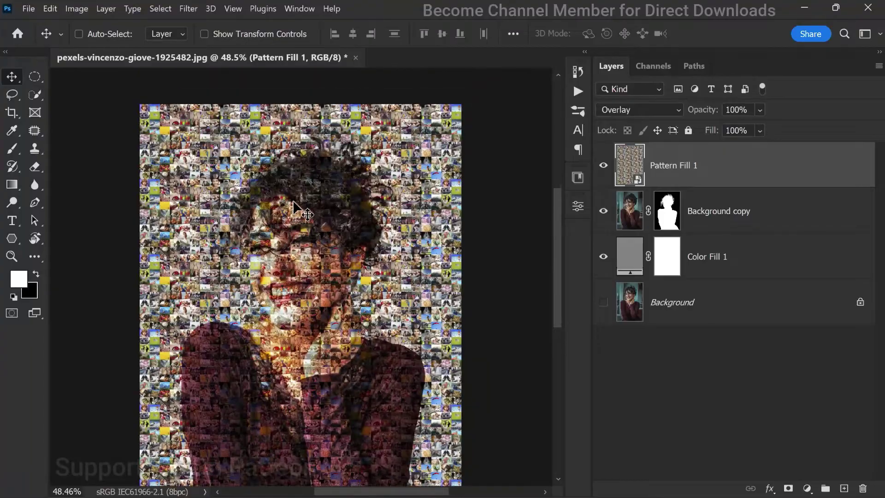
{"action": "left_click", "coordinate": [190, 10]}
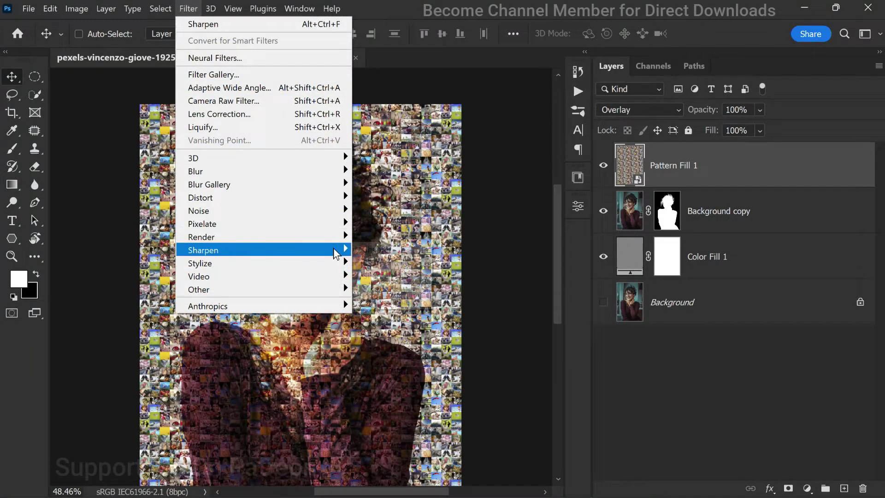
{"action": "mouse_move", "coordinate": [341, 250]}
{"action": "left_click", "coordinate": [411, 249]}
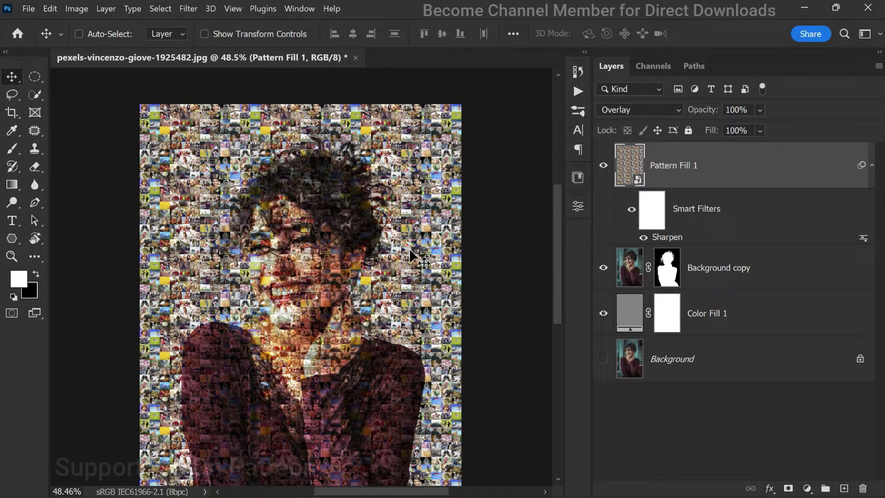
{"action": "left_click", "coordinate": [186, 10]}
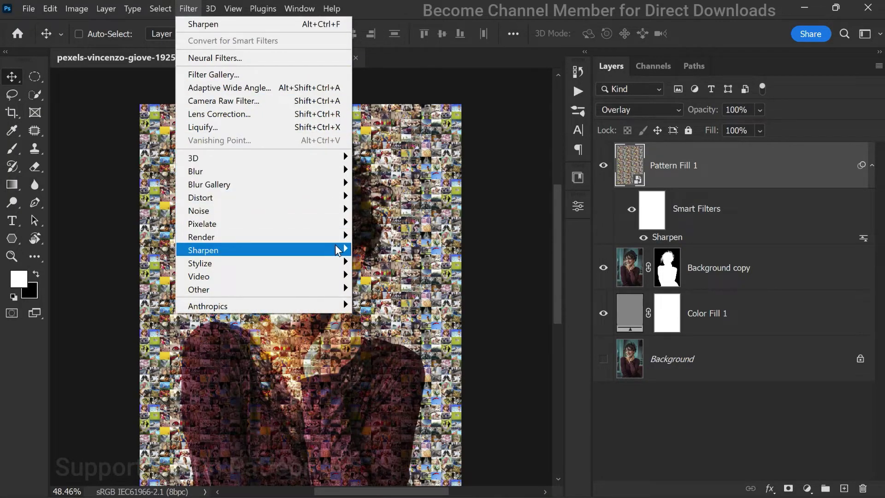
{"action": "mouse_move", "coordinate": [341, 250]}
{"action": "left_click", "coordinate": [396, 250]}
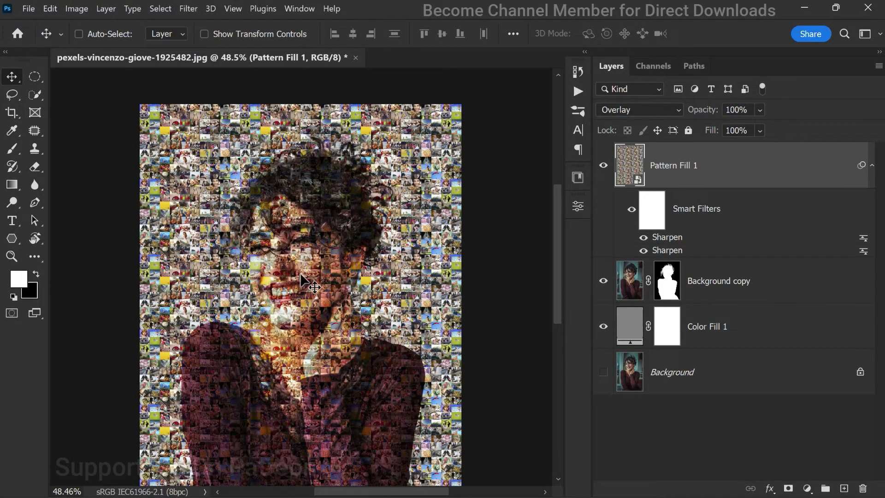
{"action": "scroll", "coordinate": [306, 292], "scroll_direction": "up", "scroll_amount": 4}
{"action": "scroll", "coordinate": [306, 292], "scroll_direction": "down", "scroll_amount": 4}
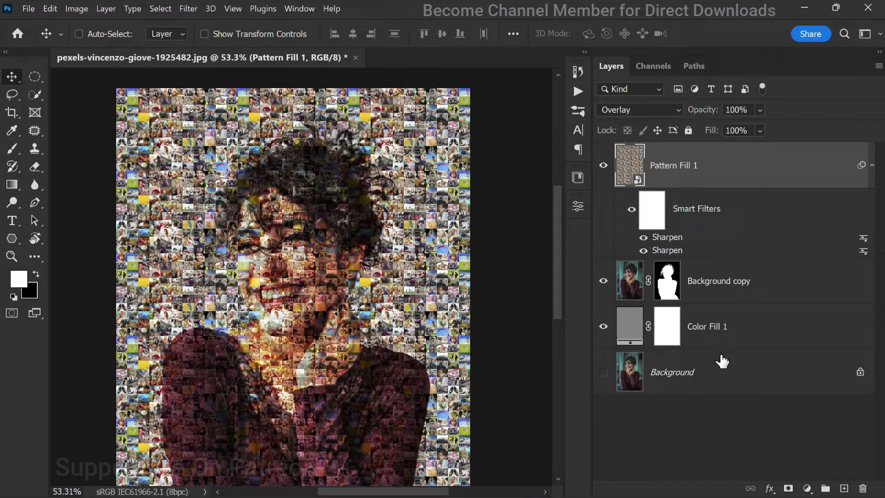
Duplicate Background copy, move the copy to the top, and blend it as Lighten at 50% opacity.
{"action": "left_click", "coordinate": [733, 284]}
{"action": "key", "text": "ctrl+j"}
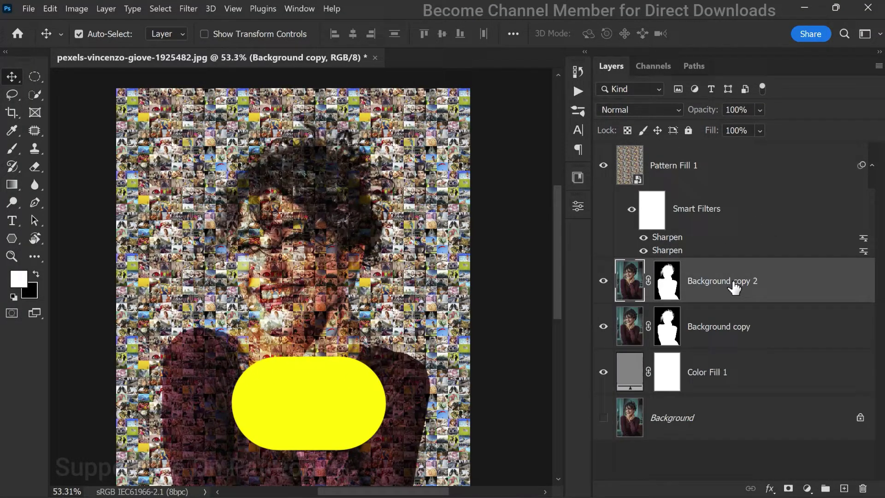
{"action": "left_click_drag", "start_coordinate": [734, 286], "coordinate": [703, 165]}
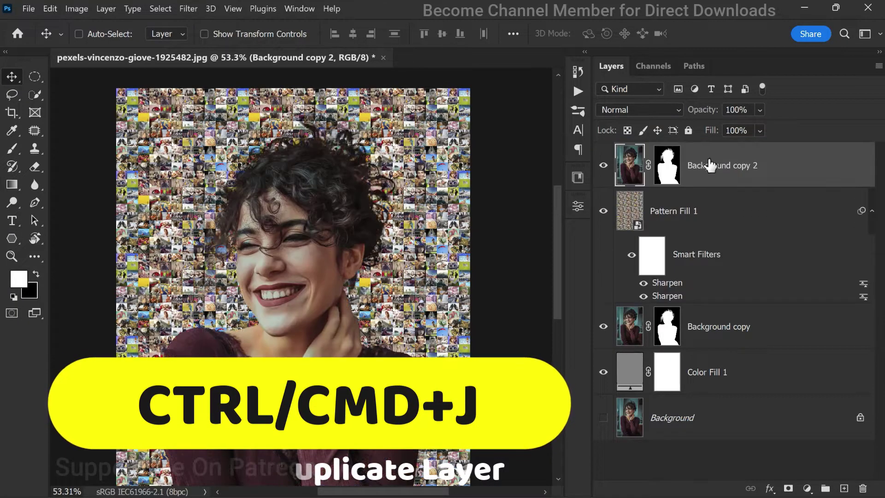
{"action": "left_click", "coordinate": [649, 110]}
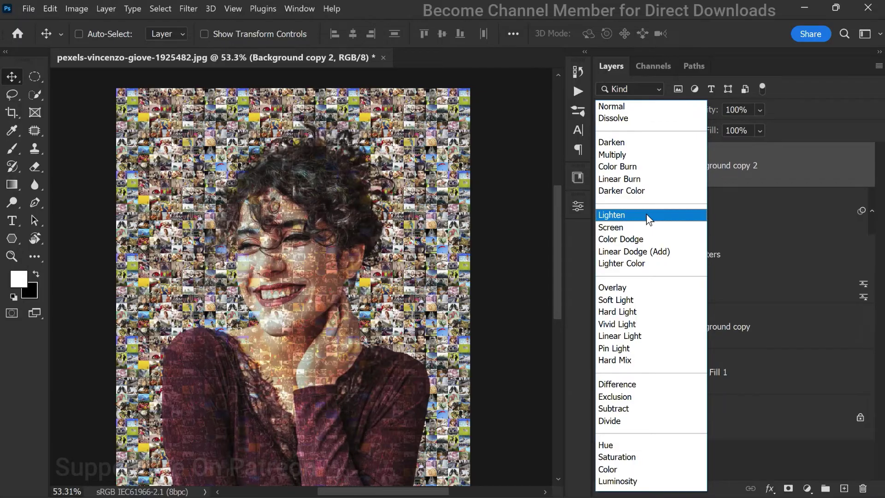
{"action": "left_click", "coordinate": [646, 214]}
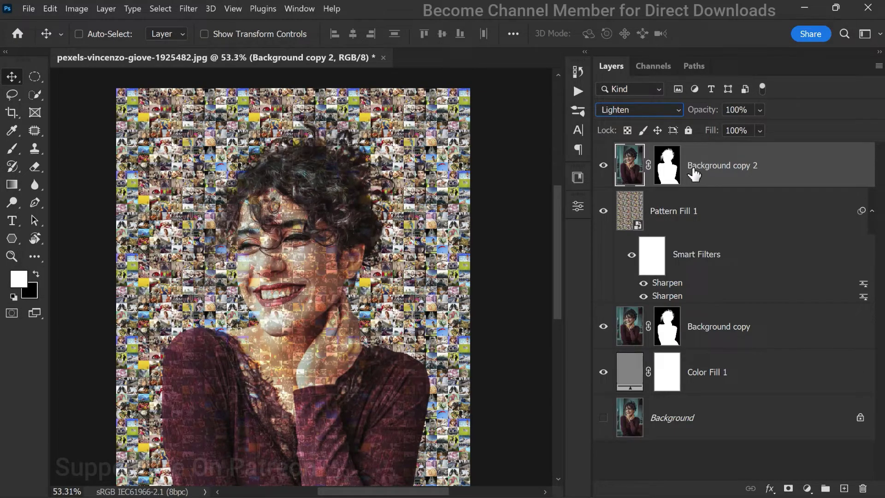
{"action": "left_click_drag", "start_coordinate": [702, 115], "coordinate": [677, 124]}
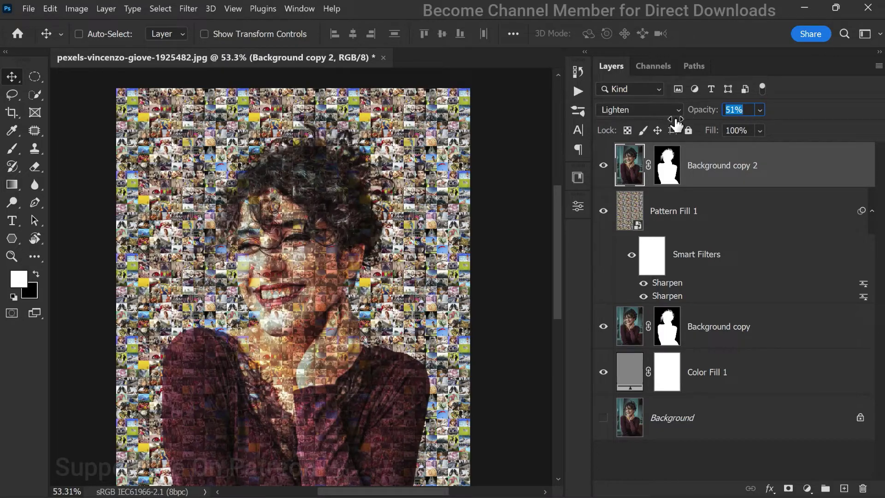
{"action": "left_click", "coordinate": [603, 167]}
{"action": "left_click", "coordinate": [603, 167]}
Duplicate Background copy again and move Background copy 3 to the top of the stack.
{"action": "left_click", "coordinate": [707, 338]}
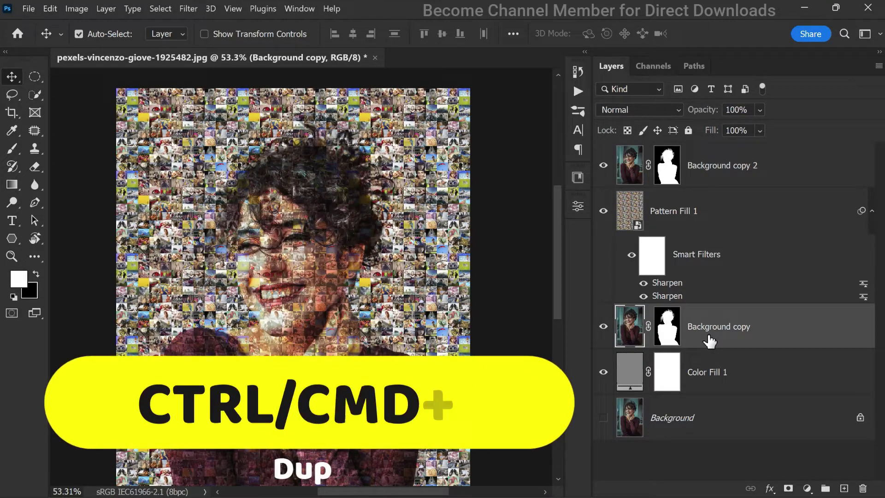
{"action": "key", "text": "ctrl+j"}
{"action": "left_click_drag", "start_coordinate": [708, 328], "coordinate": [717, 164]}
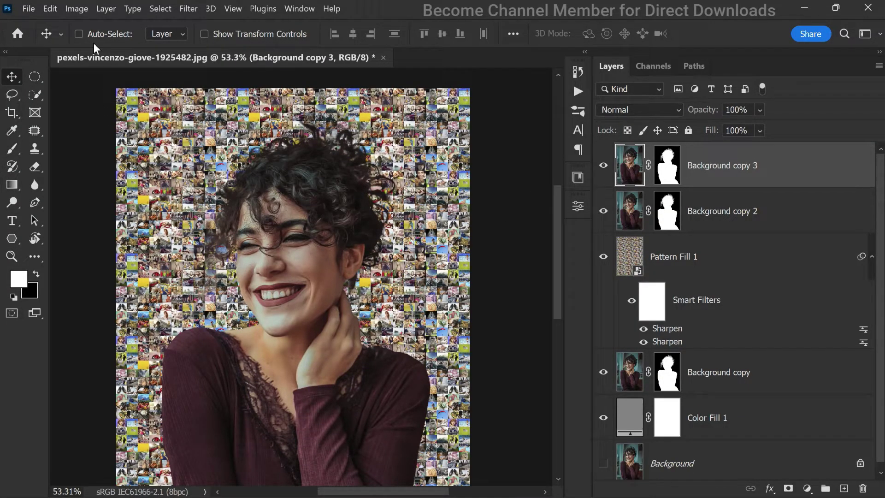
Adjust Levels on Background copy 3: black input 88, gamma 1.40, white input 160.
{"action": "left_click", "coordinate": [79, 11]}
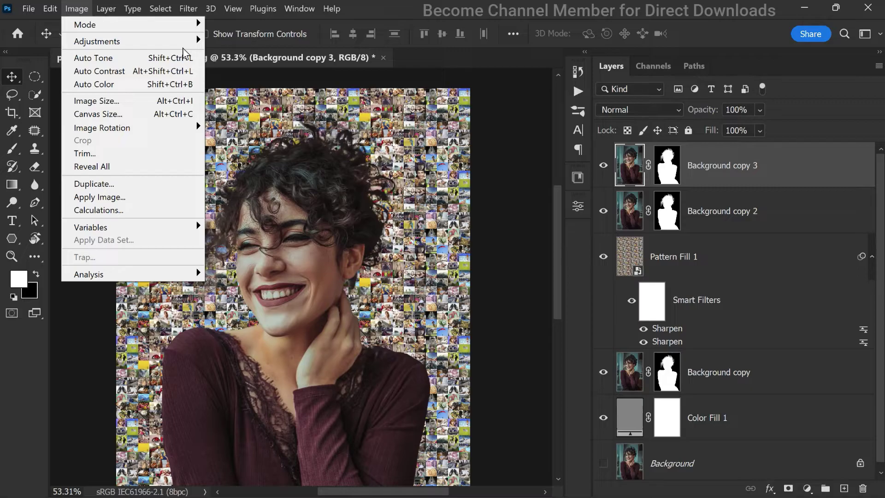
{"action": "mouse_move", "coordinate": [195, 51]}
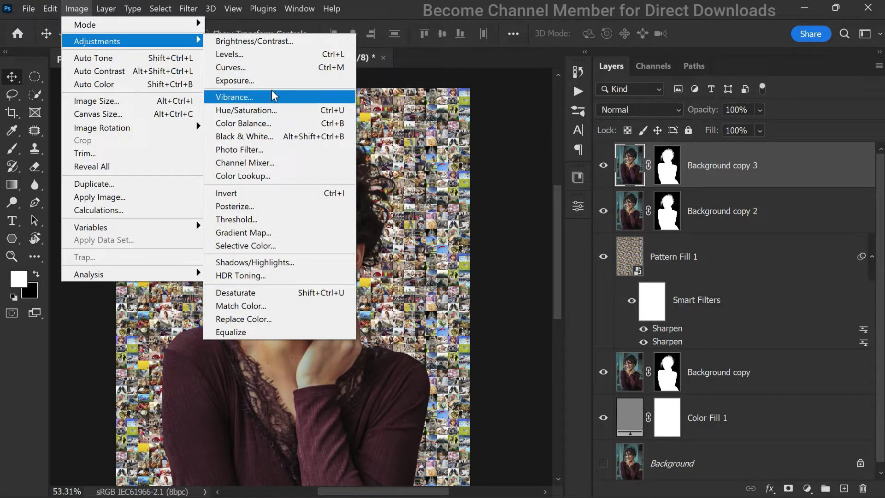
{"action": "left_click", "coordinate": [274, 55]}
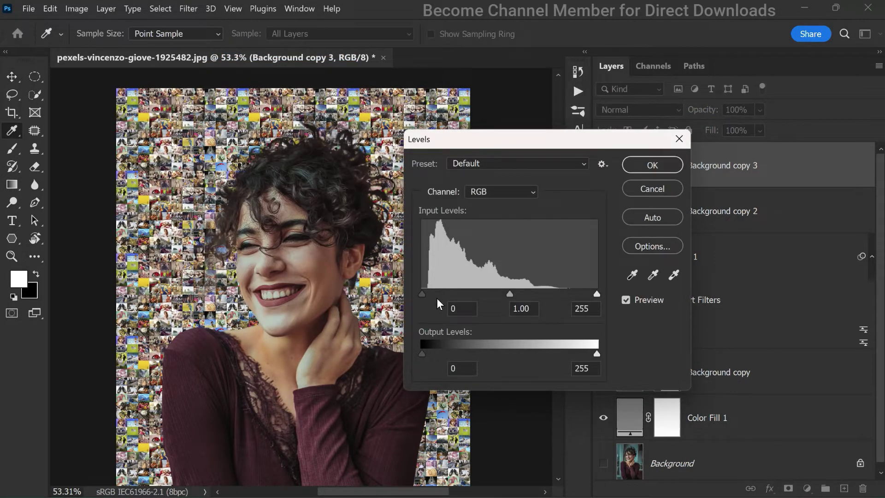
{"action": "left_click_drag", "start_coordinate": [422, 294], "coordinate": [482, 293]}
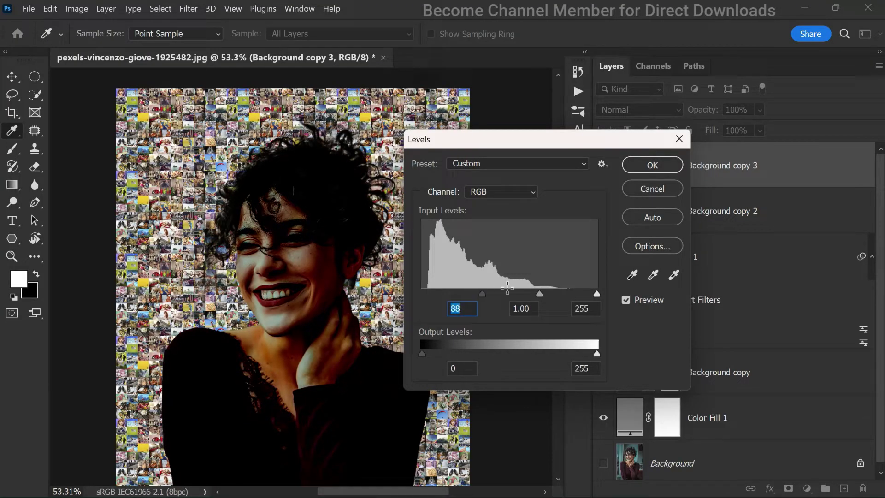
{"action": "mouse_move", "coordinate": [538, 294]}
{"action": "left_mouse_down"}
{"action": "mouse_move", "coordinate": [518, 294]}
{"action": "mouse_move", "coordinate": [526, 294]}
{"action": "left_mouse_up"}
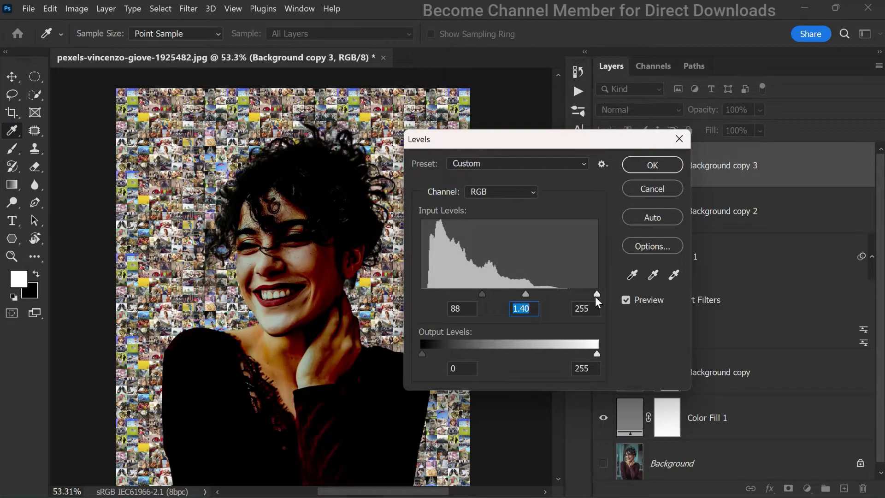
{"action": "left_click_drag", "start_coordinate": [596, 297], "coordinate": [510, 295]}
Apply the Levels and lower Background copy 3's opacity to 8%, toggling it to compare.
{"action": "left_click", "coordinate": [635, 167]}
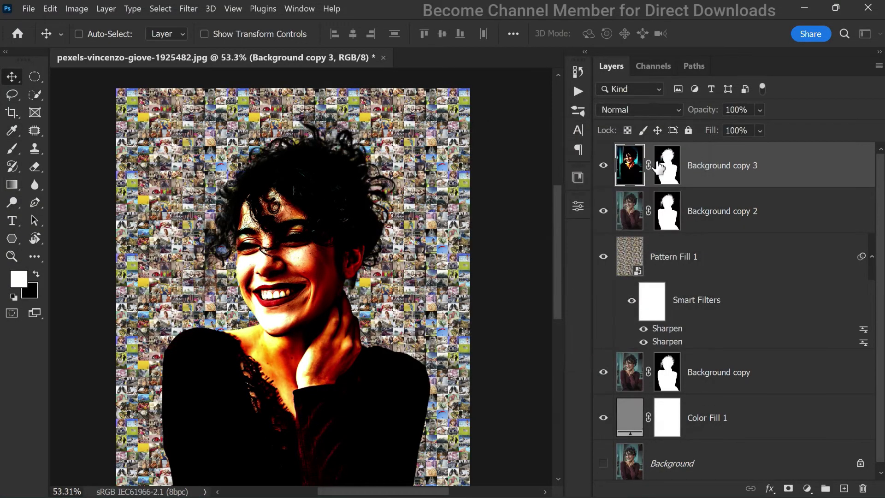
{"action": "left_click_drag", "start_coordinate": [708, 113], "coordinate": [639, 126]}
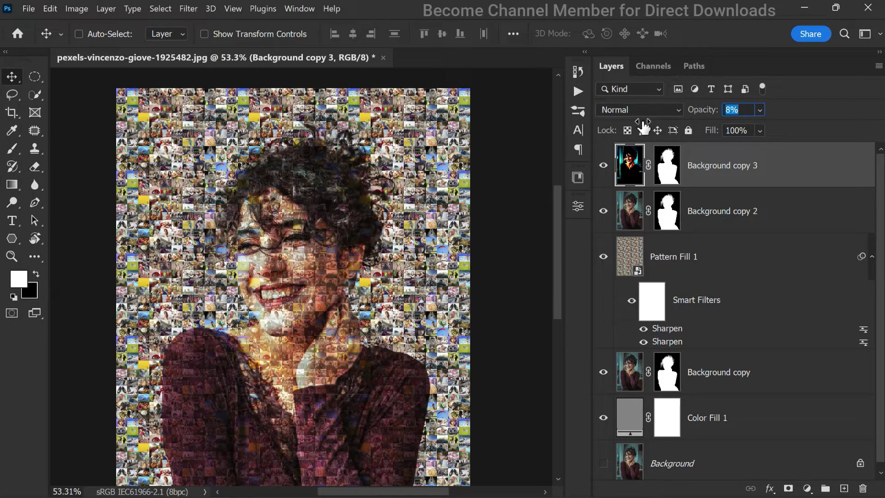
{"action": "left_click", "coordinate": [565, 332]}
{"action": "left_click", "coordinate": [602, 165]}
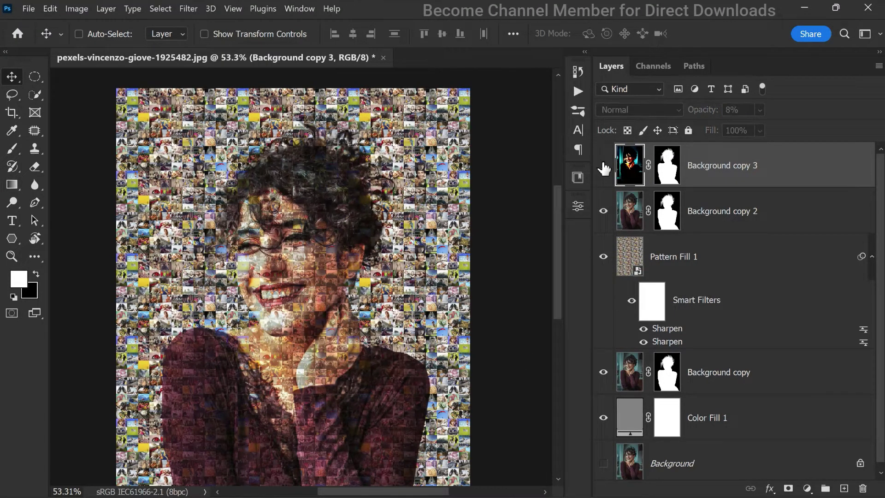
{"action": "left_click", "coordinate": [602, 165]}
{"action": "left_click", "coordinate": [603, 165]}
{"action": "left_click", "coordinate": [602, 165]}
{"action": "scroll", "coordinate": [215, 210], "scroll_direction": "down", "scroll_amount": 3}
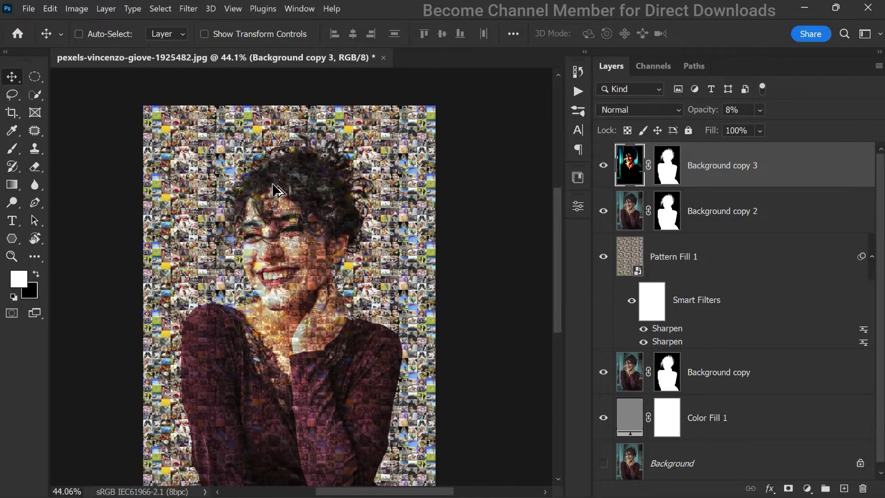
{"action": "scroll", "coordinate": [215, 210], "scroll_direction": "up", "scroll_amount": 5}
{"action": "scroll", "coordinate": [210, 215], "scroll_direction": "down", "scroll_amount": 3}
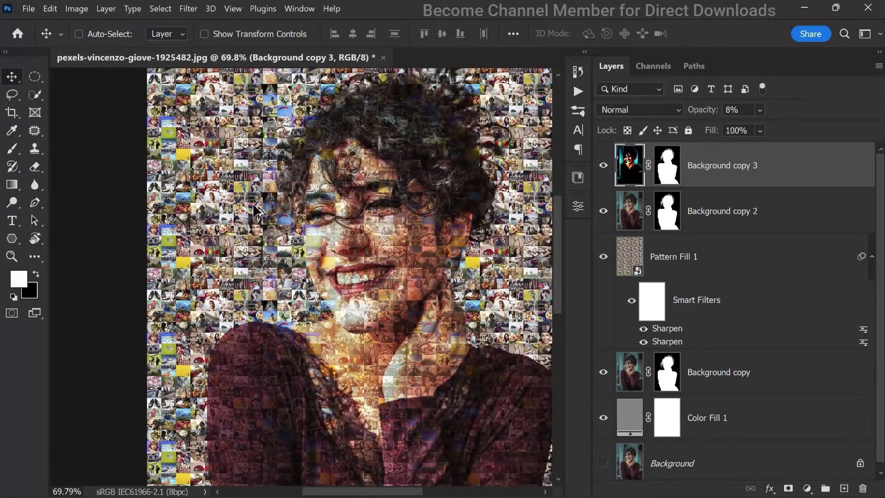
{"action": "scroll", "coordinate": [370, 253], "scroll_direction": "up", "scroll_amount": 4}
{"action": "scroll", "coordinate": [371, 253], "scroll_direction": "down", "scroll_amount": 2}
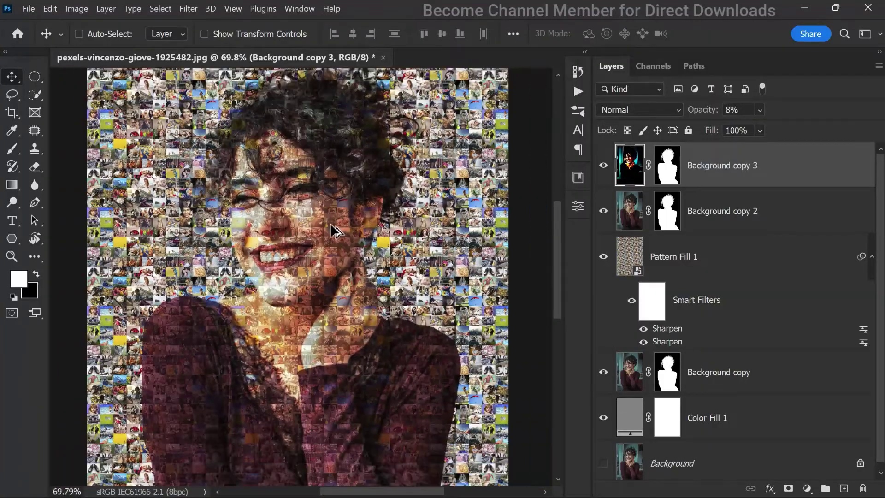
Rename Background copy 2 to LIGHTEN and Background copy 3 to SHADOW.
{"action": "double_click", "coordinate": [737, 212]}
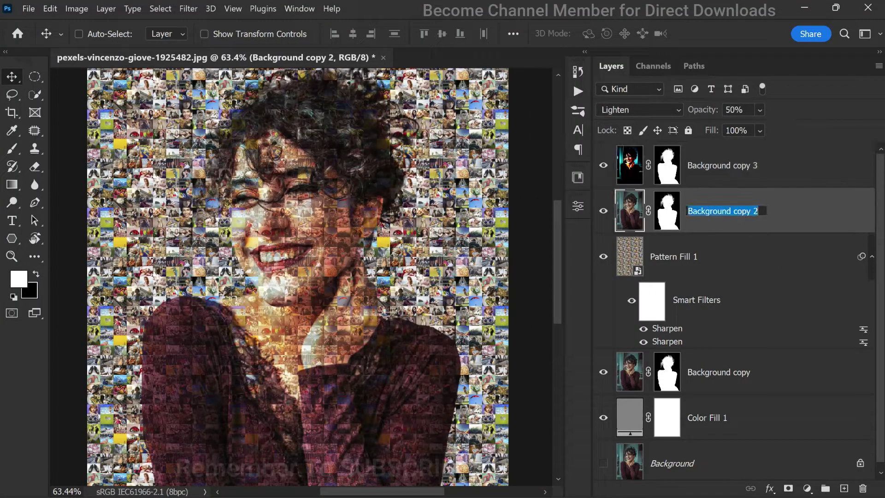
{"action": "type", "text": "LIGHTEN"}
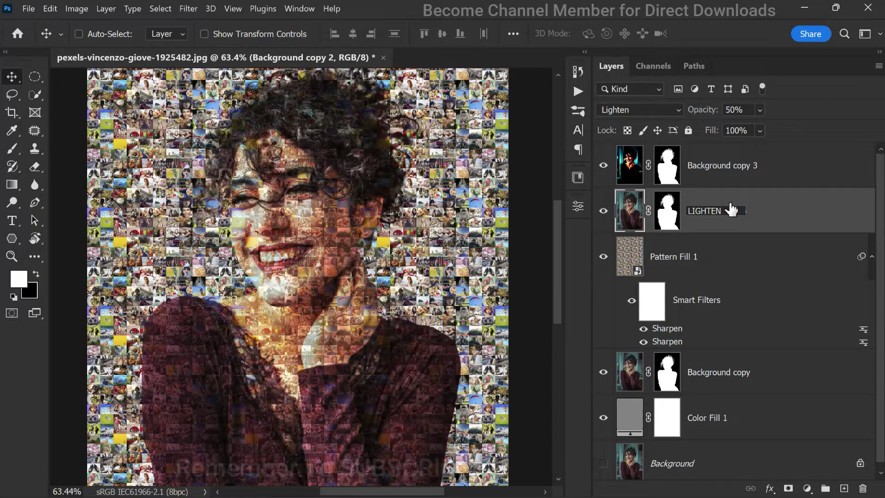
{"action": "left_click", "coordinate": [727, 168]}
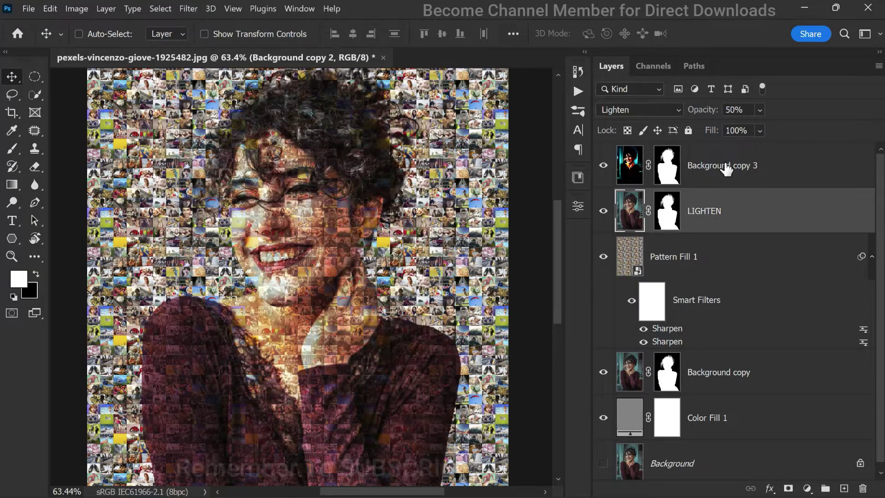
{"action": "double_click", "coordinate": [727, 167]}
{"action": "type", "text": "SHADOW"}
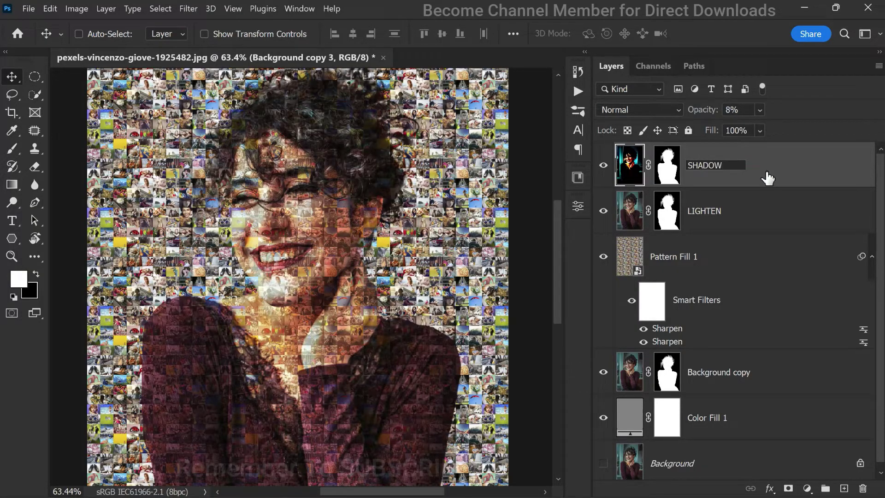
{"action": "key", "text": "Return"}
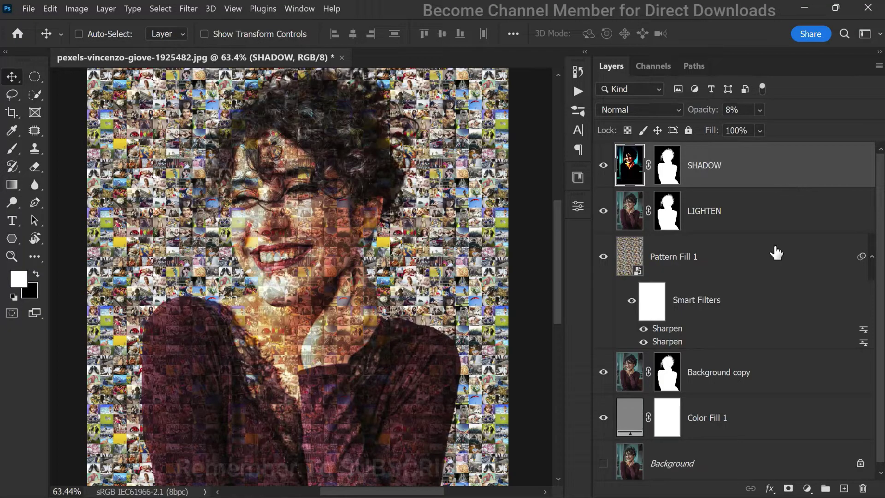
Duplicate Pattern Fill 1 and move the copy to the top of the layer stack.
{"action": "left_click", "coordinate": [687, 262]}
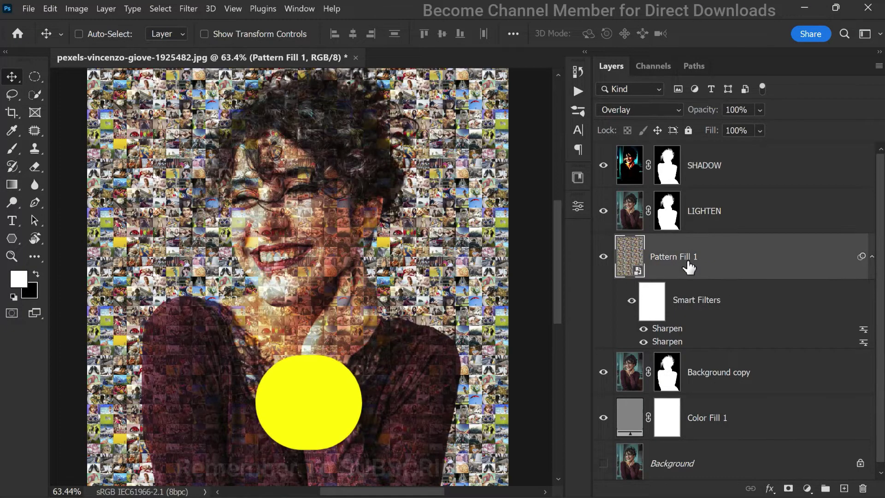
{"action": "key", "text": "ctrl+j"}
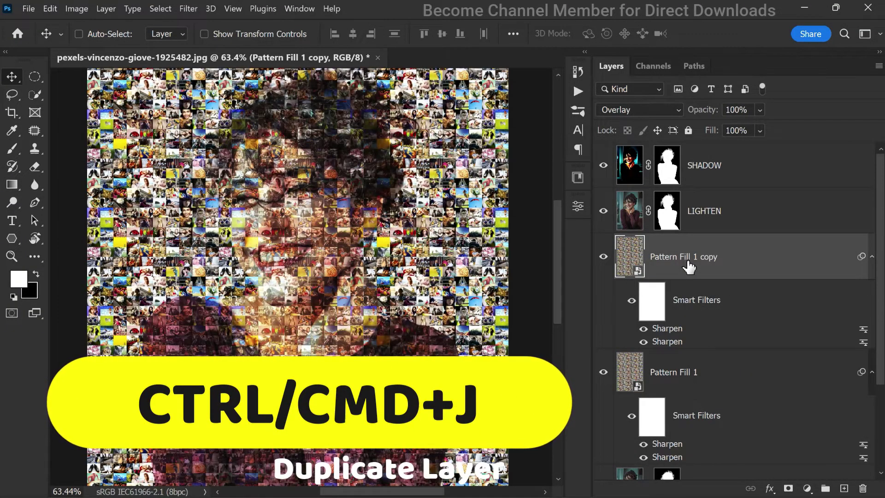
{"action": "left_click_drag", "start_coordinate": [688, 266], "coordinate": [705, 152]}
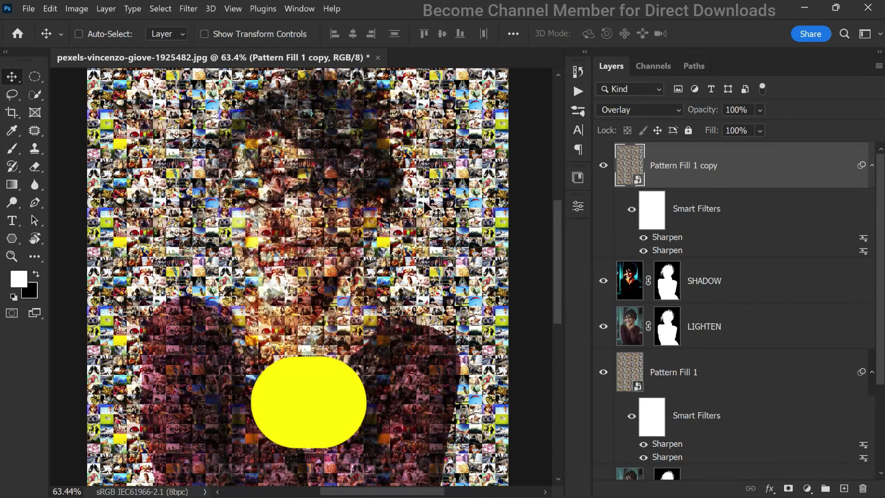
{"action": "scroll", "coordinate": [276, 217], "scroll_direction": "down", "scroll_amount": 3}
{"action": "scroll", "coordinate": [276, 216], "scroll_direction": "up", "scroll_amount": 2}
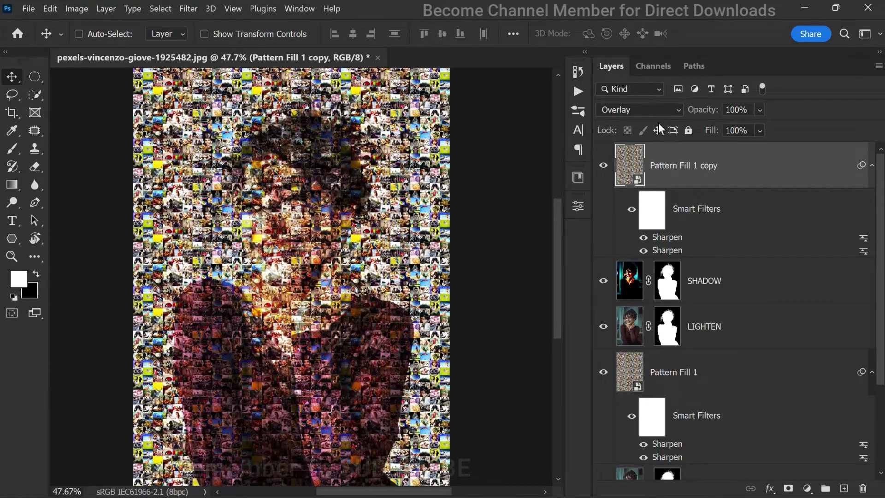
Blend the pattern fill copy as Soft Light at 25% opacity.
{"action": "left_click", "coordinate": [656, 109]}
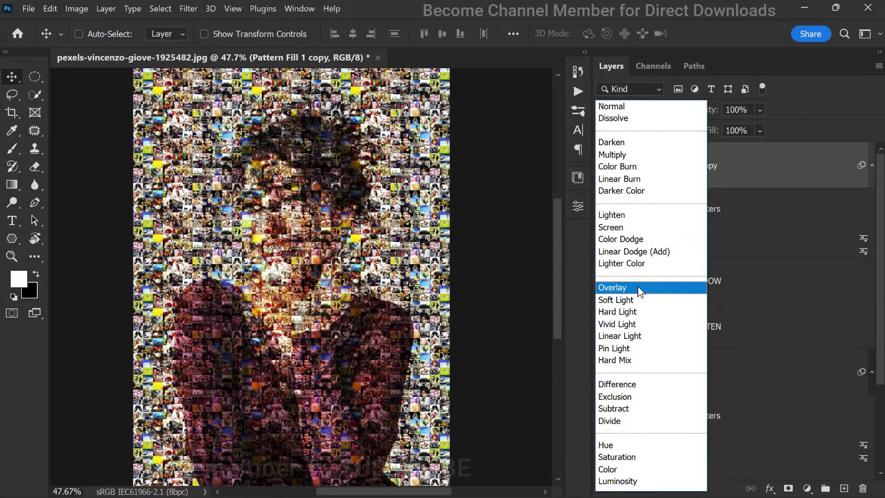
{"action": "left_click", "coordinate": [642, 300]}
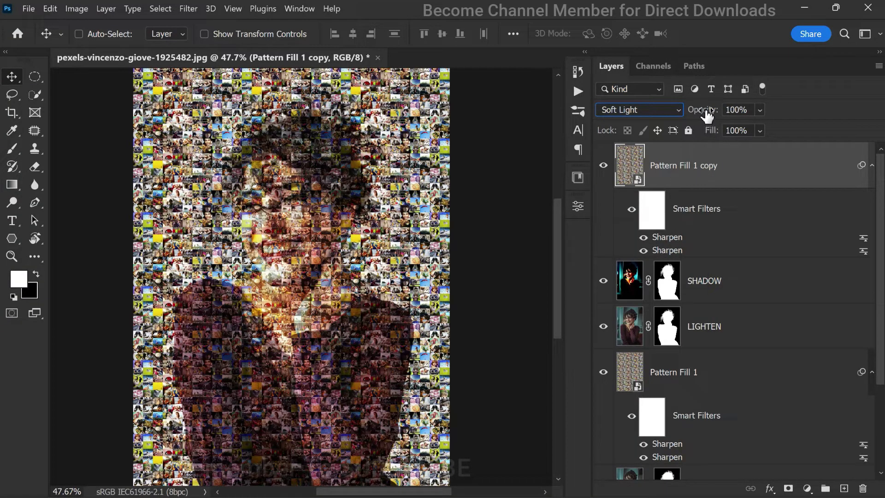
{"action": "left_click_drag", "start_coordinate": [706, 116], "coordinate": [634, 127]}
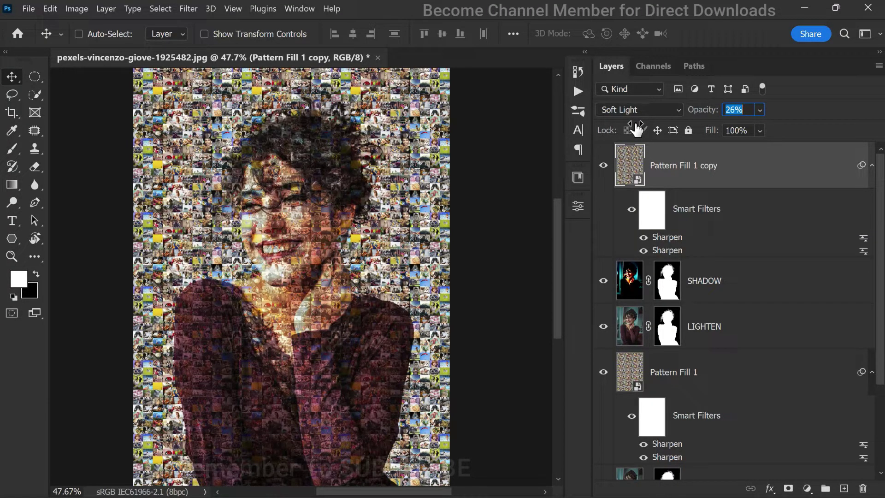
{"action": "left_click", "coordinate": [331, 208]}
{"action": "scroll", "coordinate": [414, 258], "scroll_direction": "down", "scroll_amount": 5}
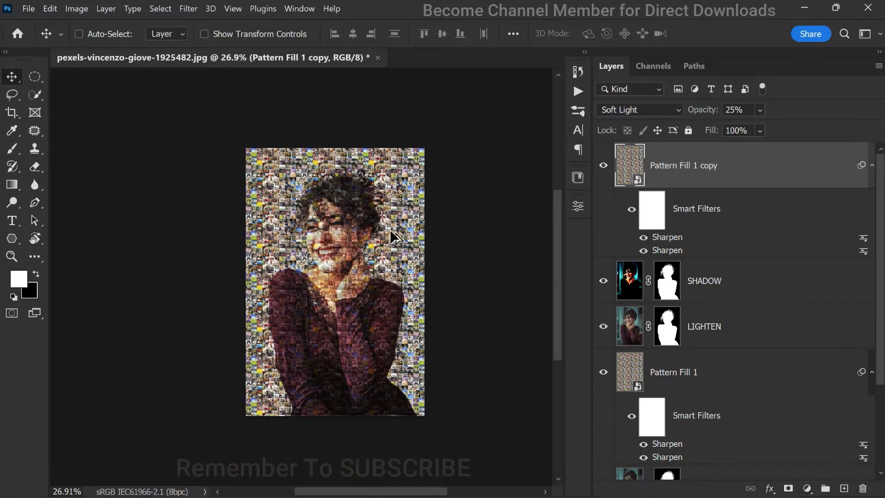
{"action": "scroll", "coordinate": [390, 245], "scroll_direction": "up", "scroll_amount": 3}
{"action": "scroll", "coordinate": [387, 244], "scroll_direction": "up", "scroll_amount": 3}
{"action": "scroll", "coordinate": [286, 241], "scroll_direction": "down", "scroll_amount": 1}
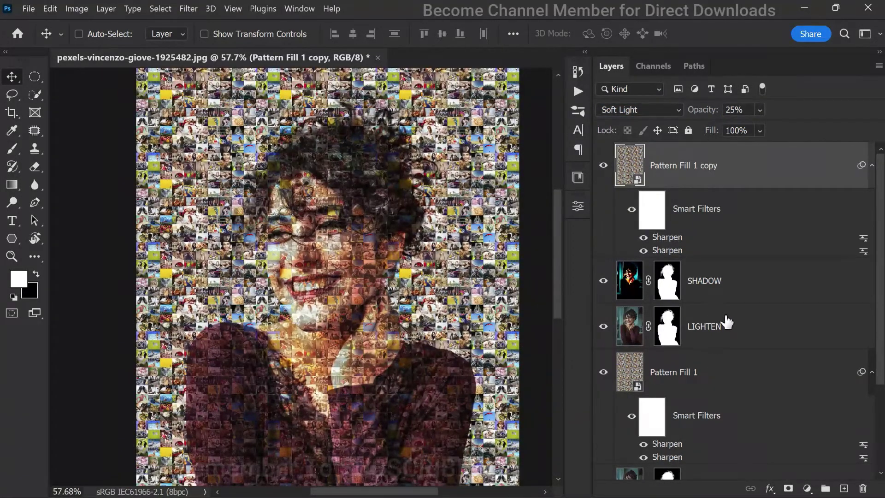
{"action": "scroll", "coordinate": [725, 316], "scroll_direction": "down", "scroll_amount": 3}
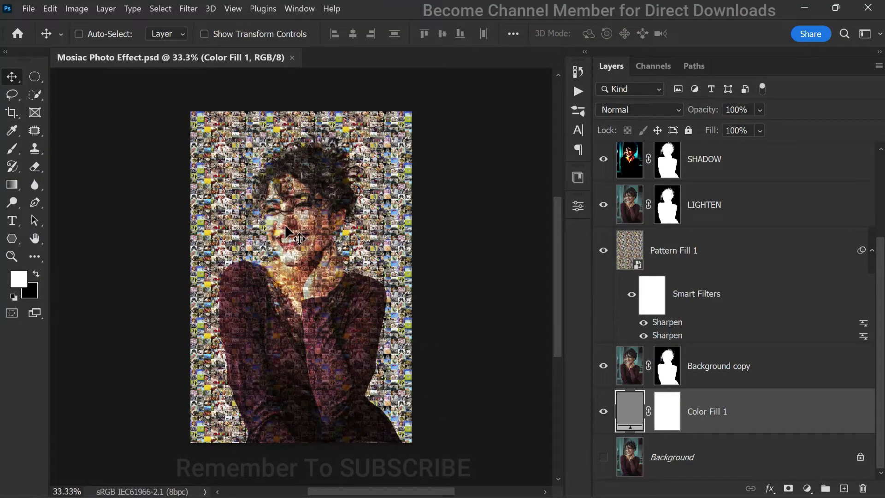
Apply a Surface Blur of radius 5 px and threshold 21 levels to the Background copy layer.
{"action": "scroll", "coordinate": [309, 198], "scroll_direction": "up", "scroll_amount": 3}
{"action": "scroll", "coordinate": [296, 158], "scroll_direction": "up", "scroll_amount": 2}
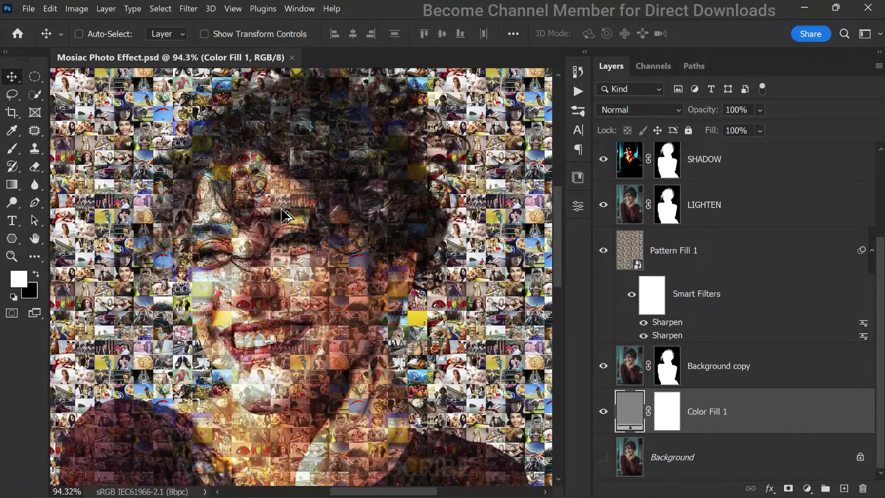
{"action": "left_click", "coordinate": [635, 377]}
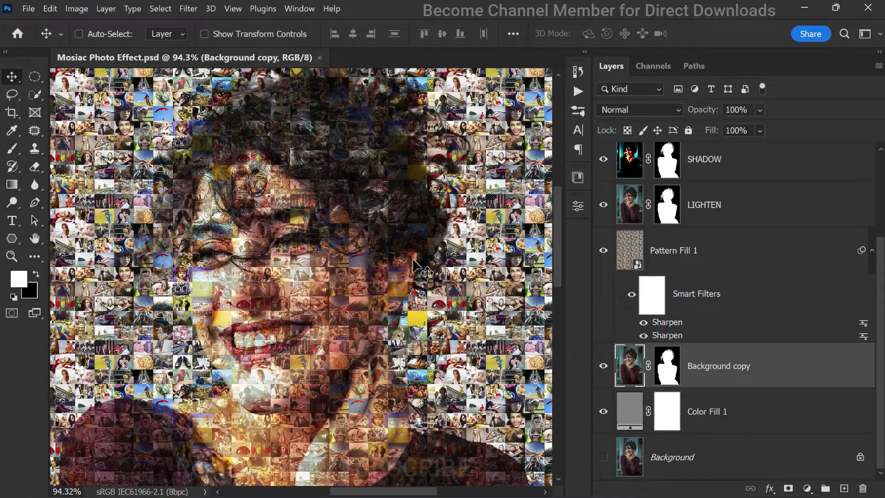
{"action": "left_click", "coordinate": [188, 9]}
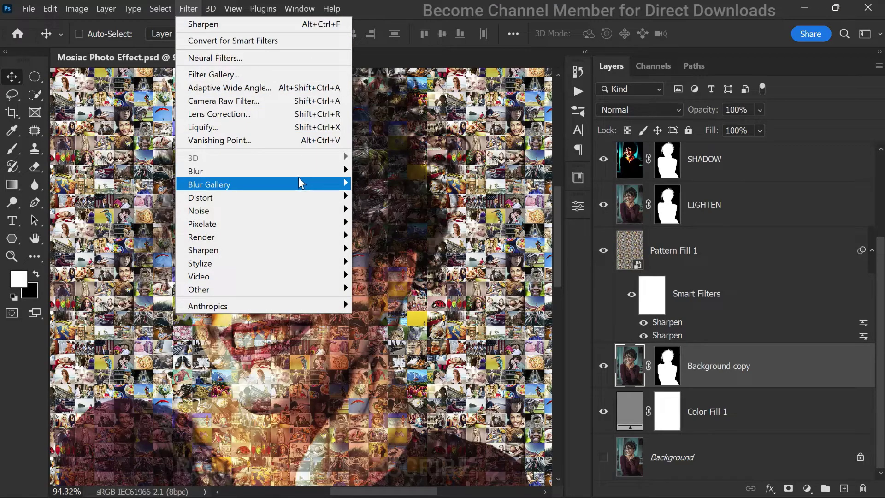
{"action": "mouse_move", "coordinate": [306, 174]}
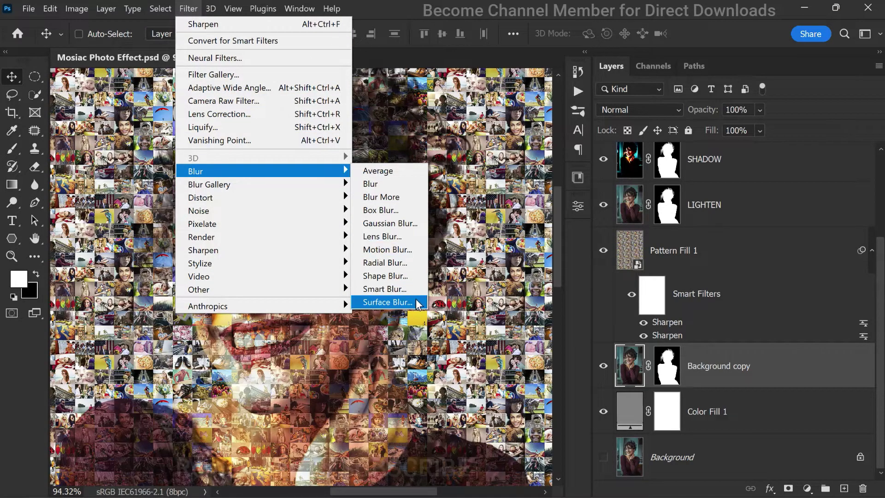
{"action": "left_click", "coordinate": [417, 302]}
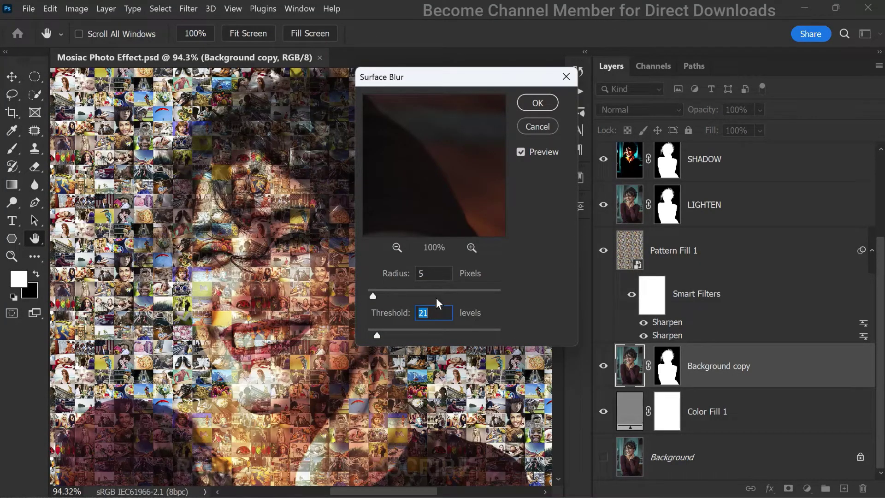
{"action": "left_click_drag", "start_coordinate": [389, 184], "coordinate": [477, 169]}
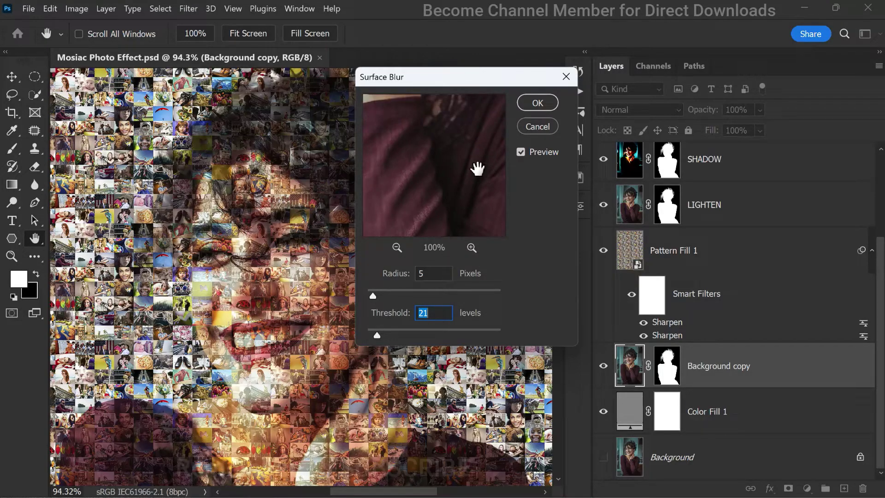
{"action": "left_click", "coordinate": [536, 102]}
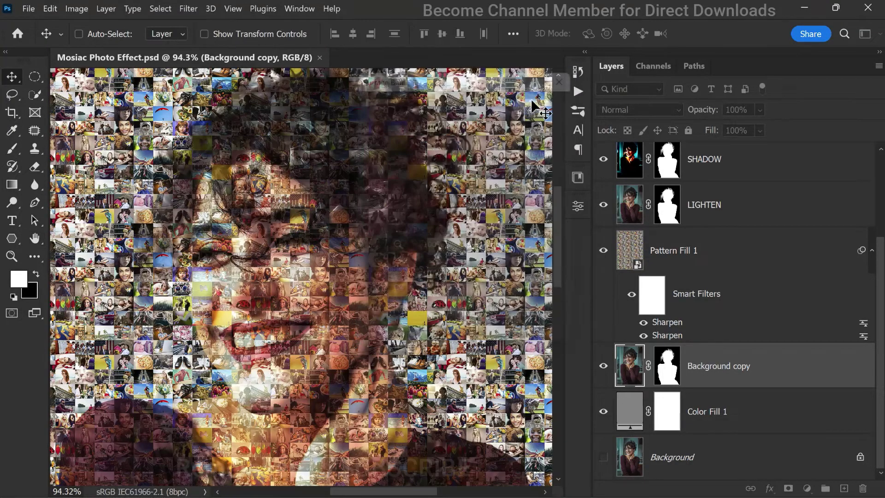
Turn the Background copy layer's visibility back on.
{"action": "left_click", "coordinate": [603, 365]}
{"action": "scroll", "coordinate": [452, 272], "scroll_direction": "down", "scroll_amount": 5}
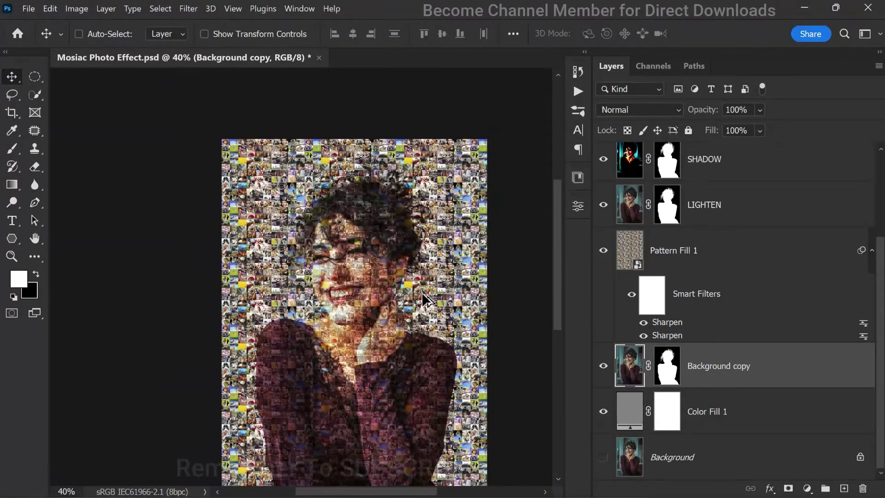
{"action": "scroll", "coordinate": [424, 300], "scroll_direction": "up", "scroll_amount": 2}
{"action": "scroll", "coordinate": [489, 401], "scroll_direction": "down", "scroll_amount": 1}
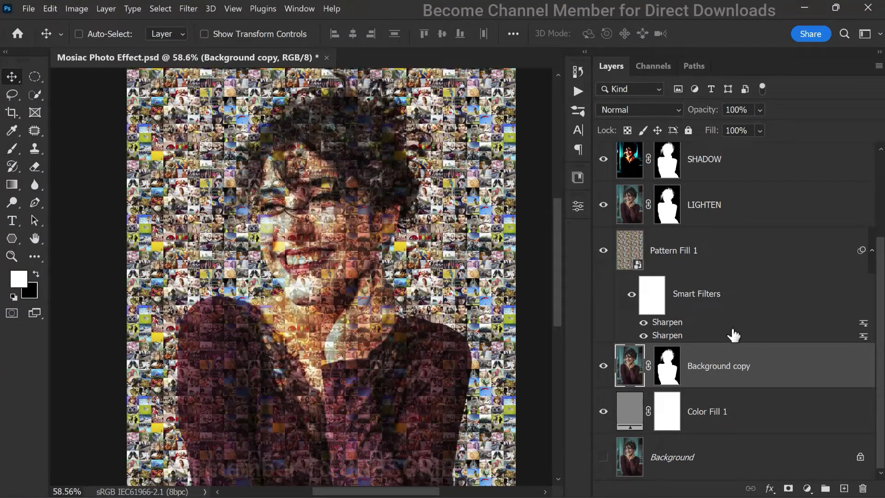
{"action": "scroll", "coordinate": [727, 261], "scroll_direction": "up", "scroll_amount": 3}
Group the layers from Pattern Fill 1 copy to Color Fill 1 as 'MOSAIC EFFECT'.
{"action": "left_click", "coordinate": [728, 167]}
{"action": "scroll", "coordinate": [727, 326], "scroll_direction": "down", "scroll_amount": 3}
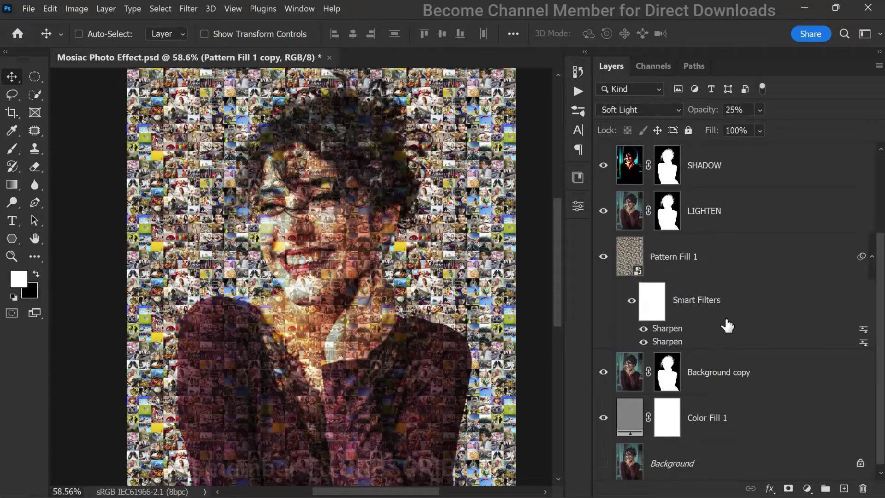
{"action": "left_click", "coordinate": [715, 419], "text": "shift"}
{"action": "right_click", "coordinate": [716, 419]}
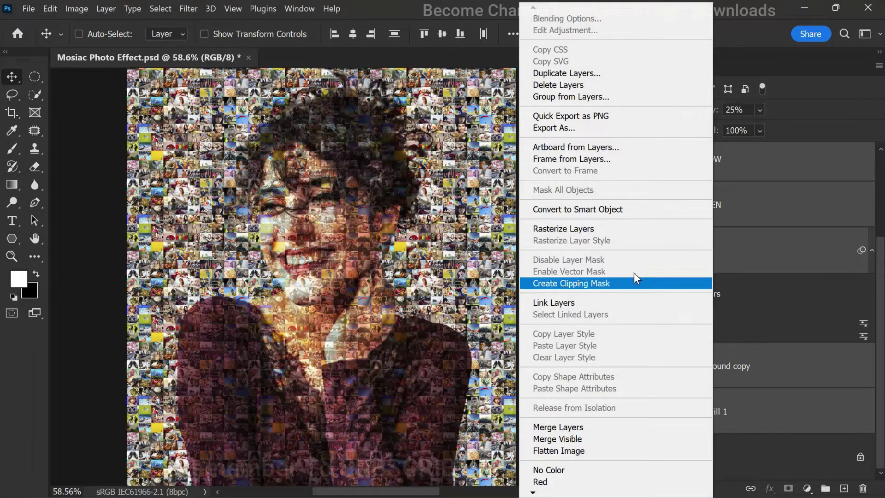
{"action": "left_click", "coordinate": [619, 97]}
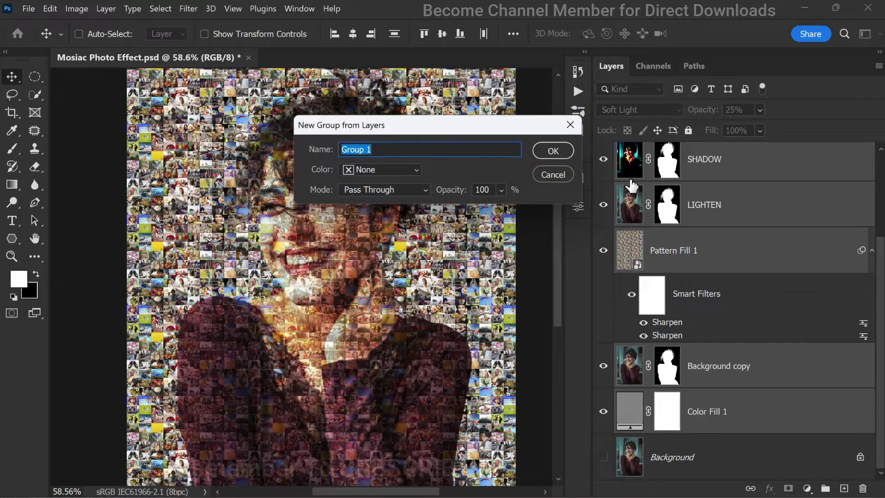
{"action": "type", "text": "MOSAIC EFFECT"}
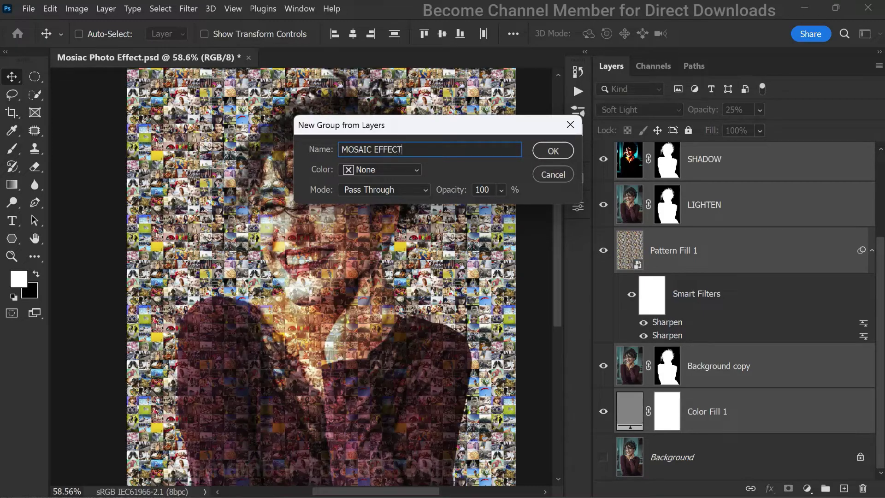
{"action": "left_click", "coordinate": [548, 150]}
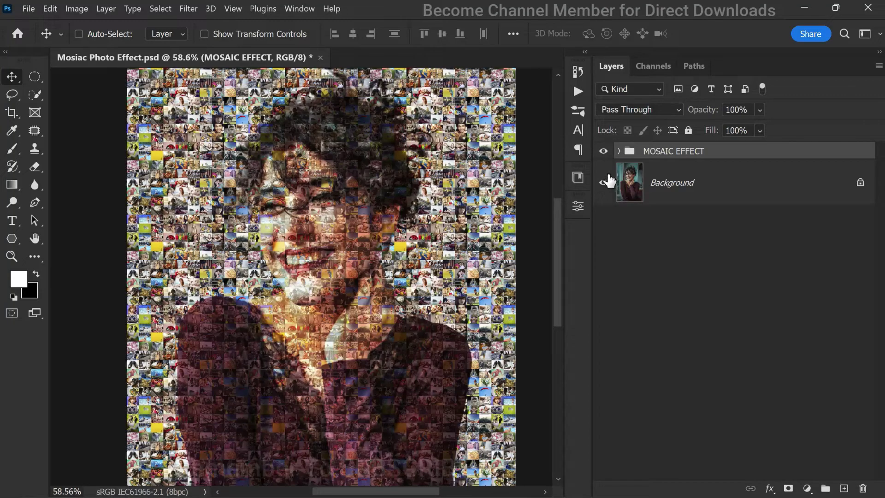
{"action": "left_click", "coordinate": [602, 152]}
{"action": "left_click", "coordinate": [602, 152]}
{"action": "left_click", "coordinate": [603, 152]}
{"action": "left_click", "coordinate": [602, 152]}
{"action": "scroll", "coordinate": [505, 212], "scroll_direction": "up", "scroll_amount": 3}
{"action": "scroll", "coordinate": [284, 233], "scroll_direction": "up", "scroll_amount": 1, "text": "alt"}
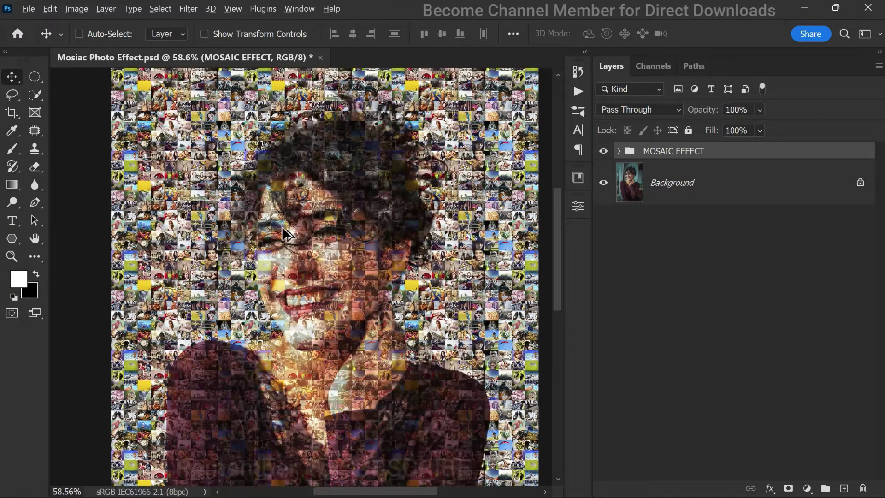
{"action": "scroll", "coordinate": [284, 233], "scroll_direction": "up", "scroll_amount": 3, "text": "alt"}
{"action": "left_click", "coordinate": [604, 152]}
{"action": "left_click", "coordinate": [603, 153]}
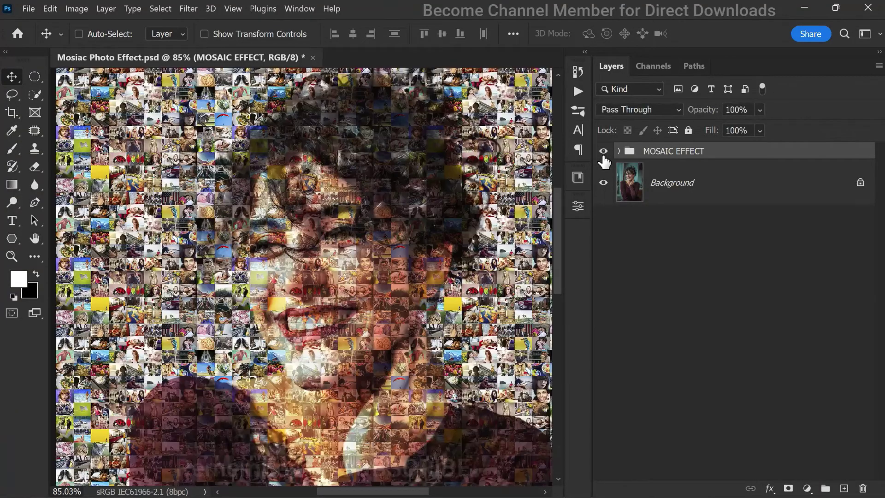
{"action": "left_click", "coordinate": [603, 153]}
{"action": "left_click", "coordinate": [603, 153]}
{"action": "left_click", "coordinate": [603, 152]}
{"action": "scroll", "coordinate": [364, 244], "scroll_direction": "down", "scroll_amount": 7, "text": "alt"}
{"action": "scroll", "coordinate": [364, 245], "scroll_direction": "down", "scroll_amount": 1, "text": "alt"}
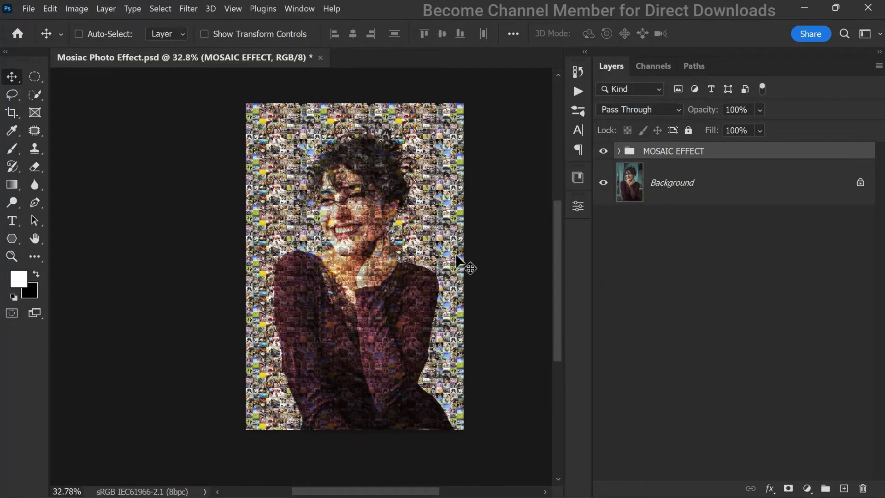